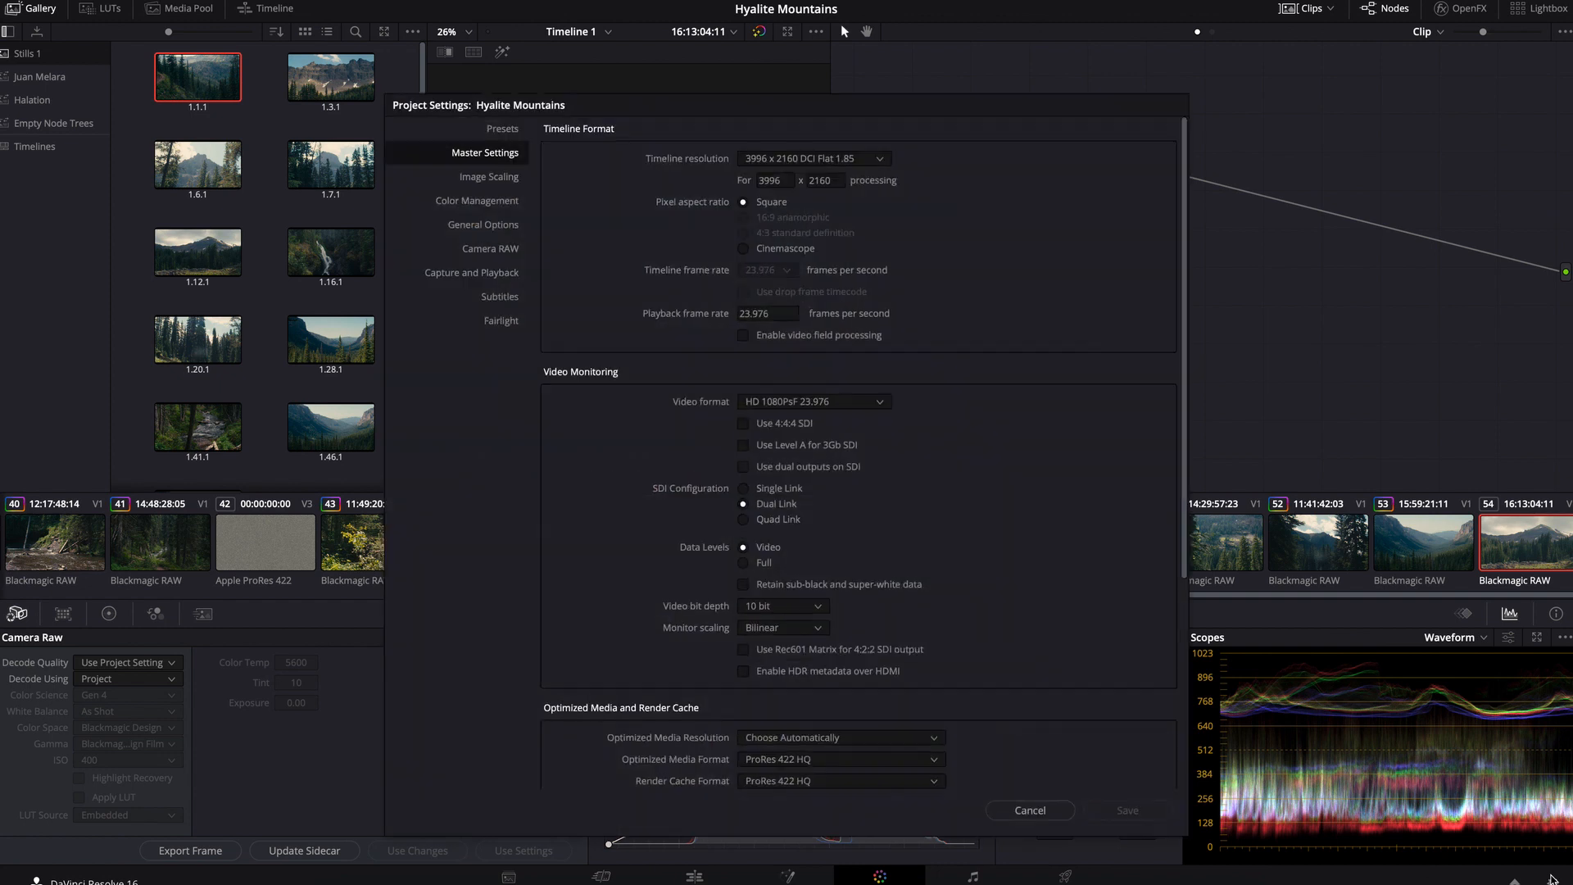
- Remove the 3D Output Lookup Table in the project's color management settings by choosing No LUT selected, and save the settings
left_click(498, 201)
scroll(691, 555, "down", 8)
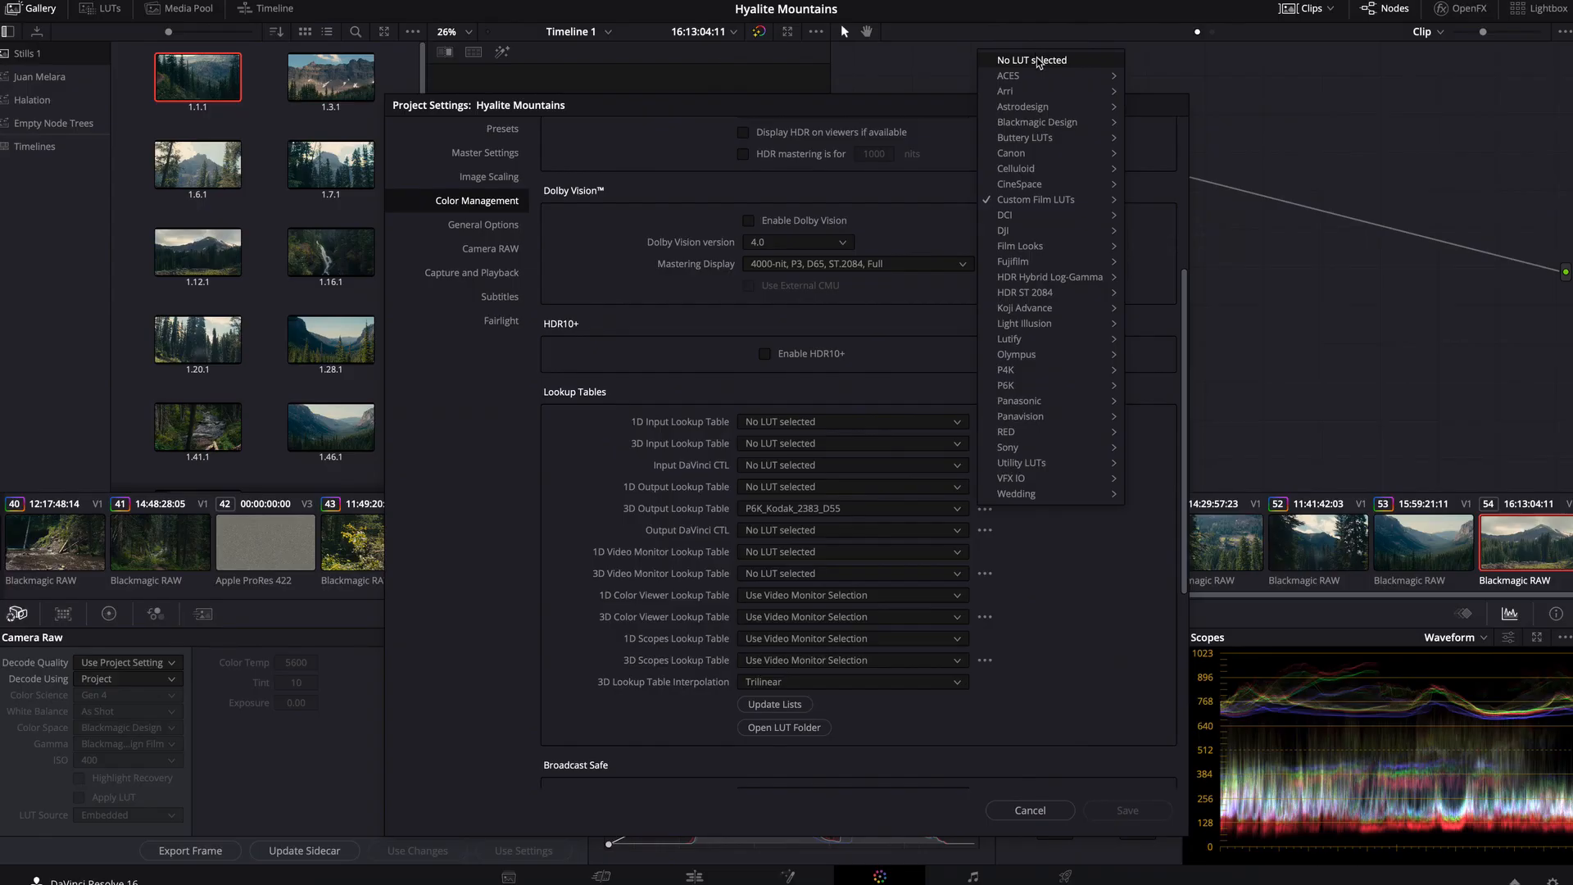
left_click(1038, 61)
left_click(1127, 809)
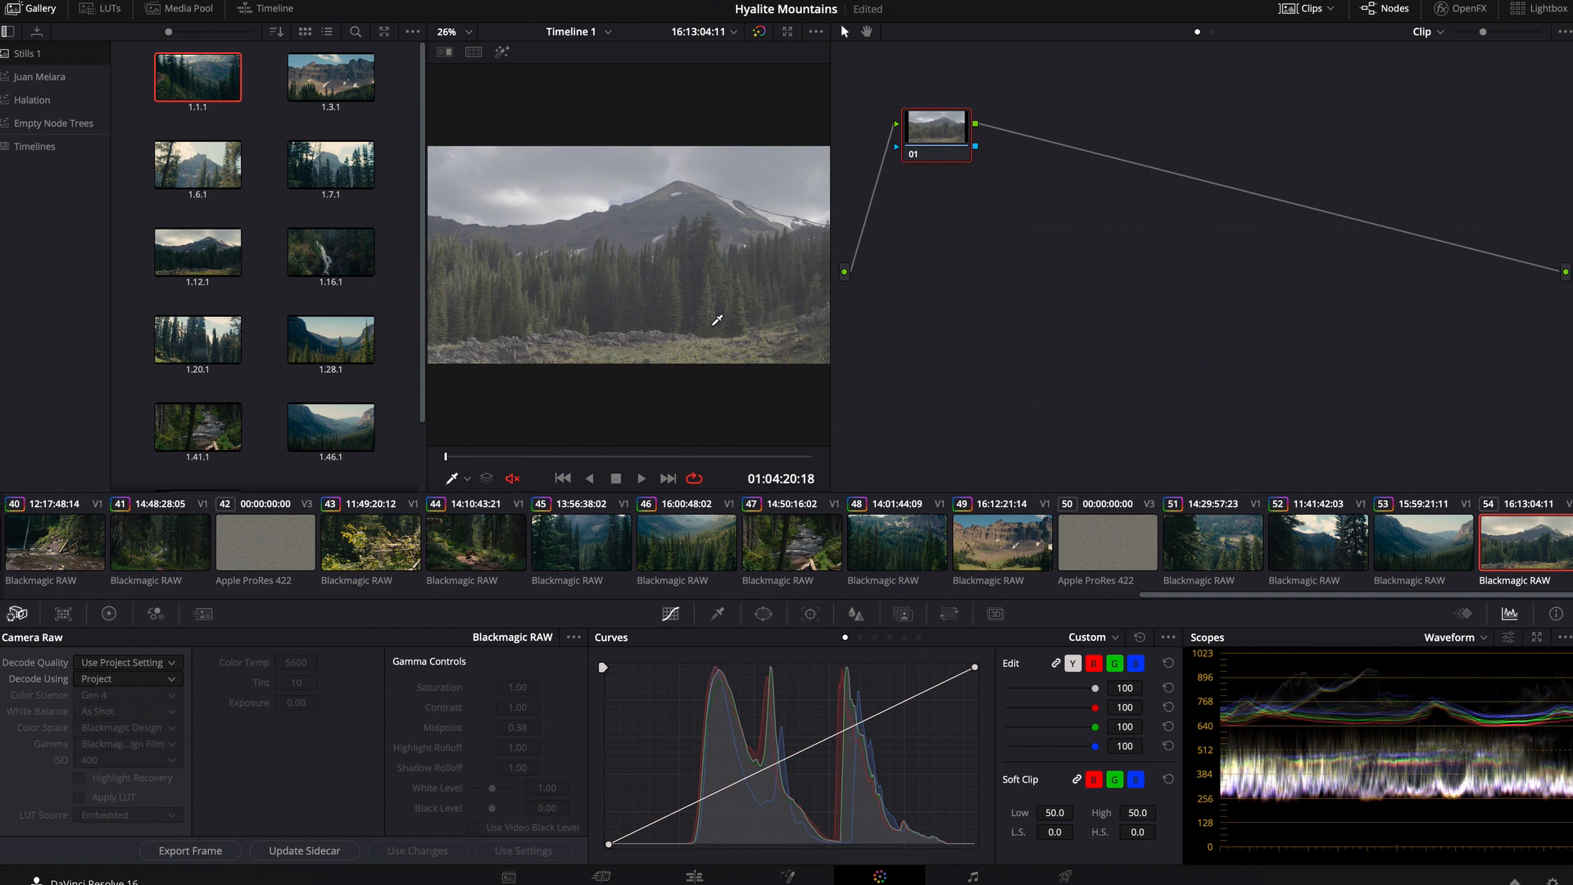
- Apply the grade of the 12 Node Tree still 1.15.1 from the Empty Node Trees album to the current clip
left_click(62, 122)
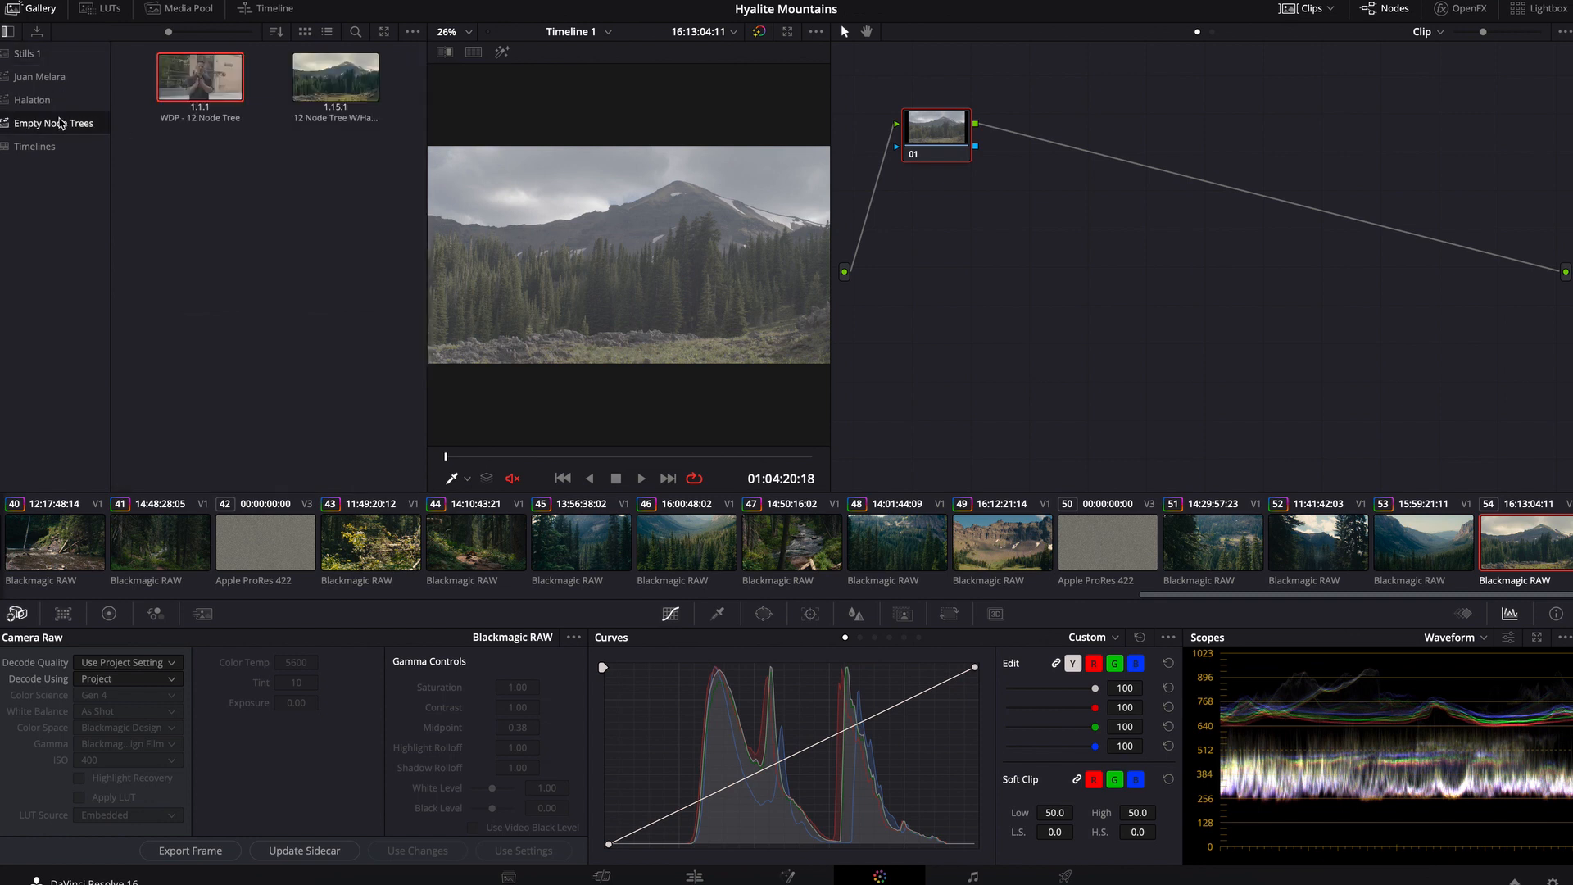
right_click(334, 81)
left_click(454, 126)
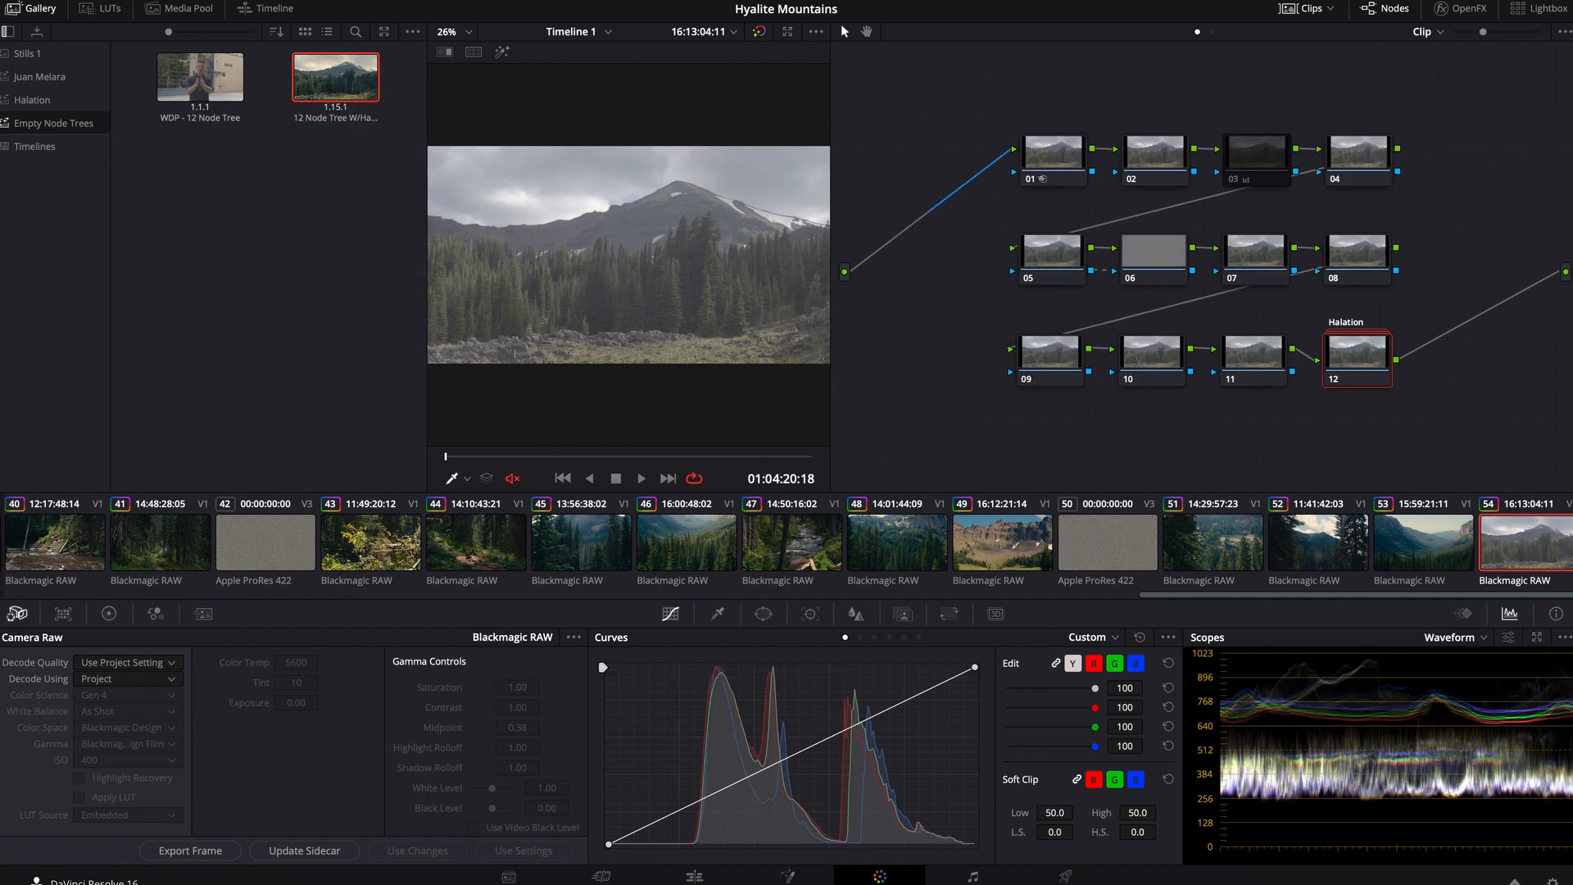
- Disable node 12 (Halation) and node 01, and hide the stills gallery
key("ctrl+d")
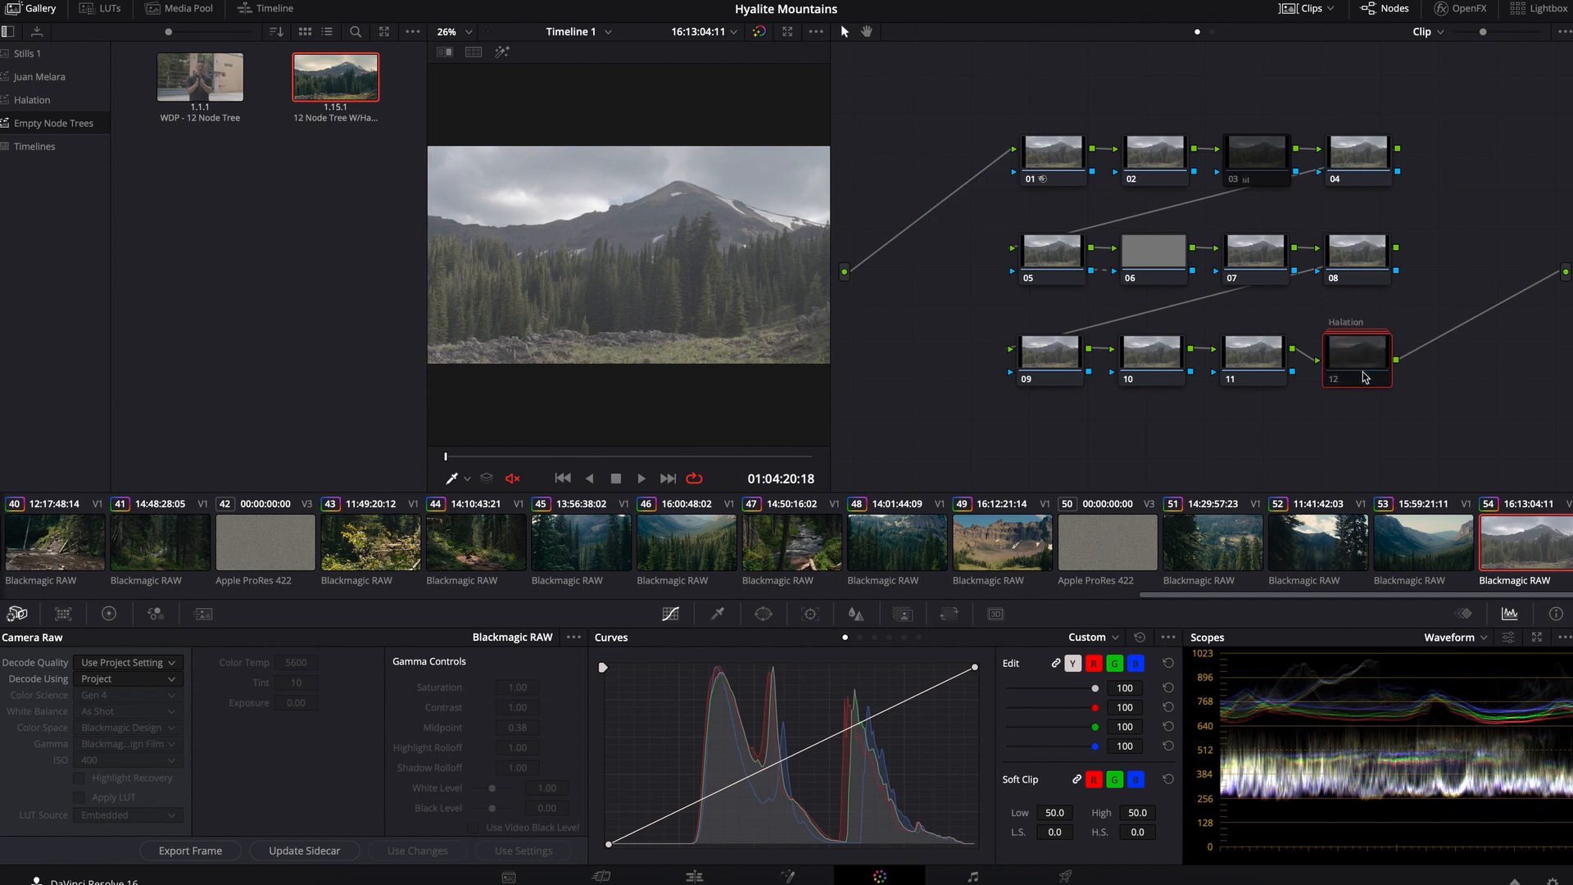
left_click(1065, 167)
key("ctrl+d")
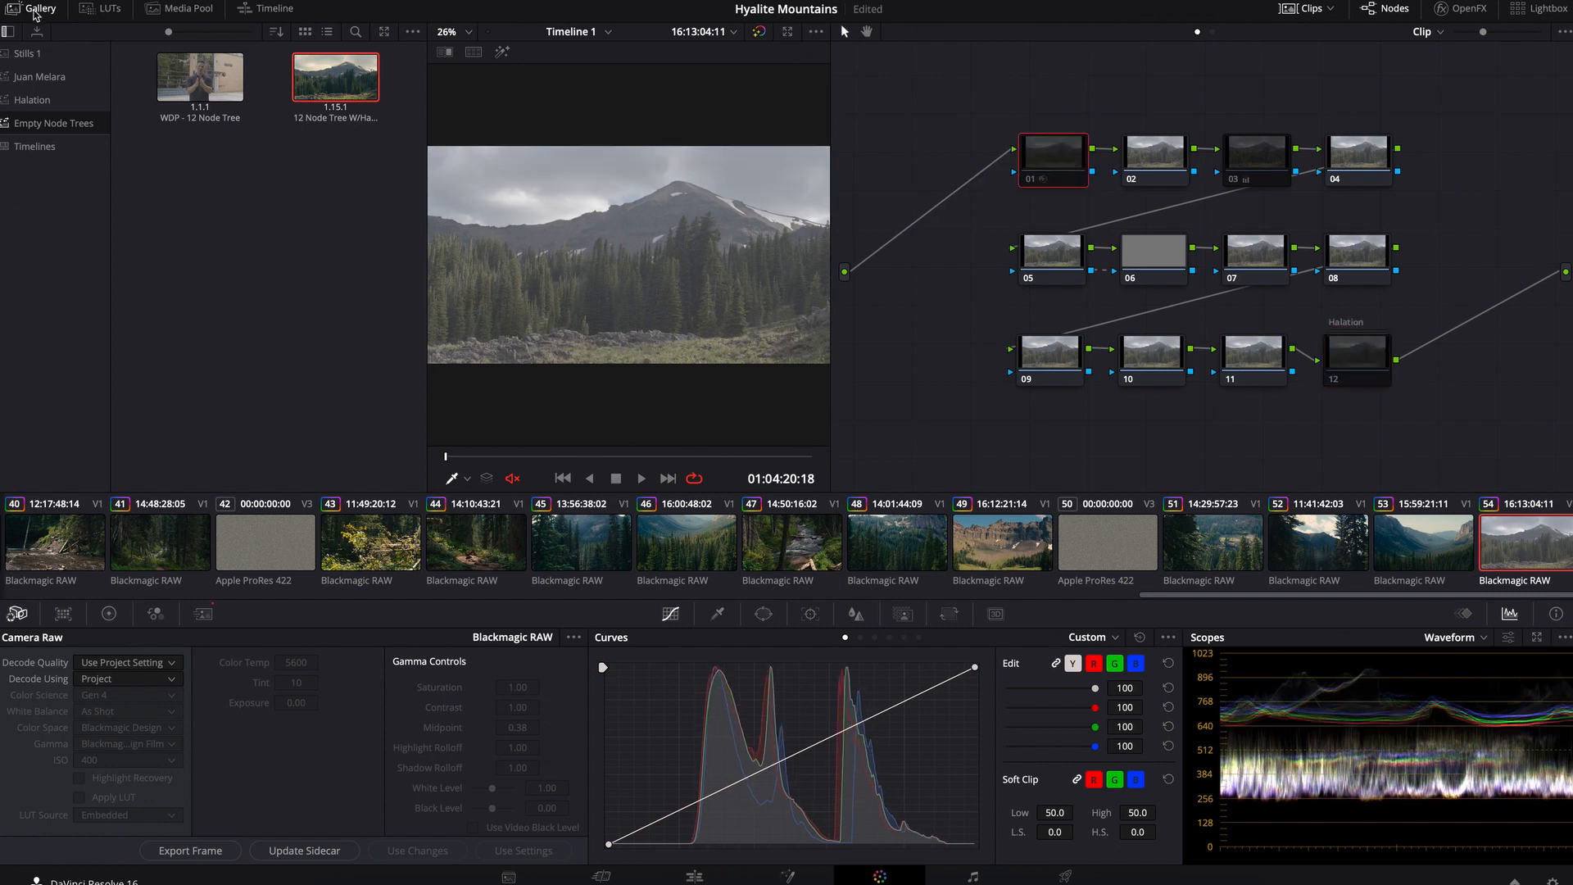
left_click(34, 10)
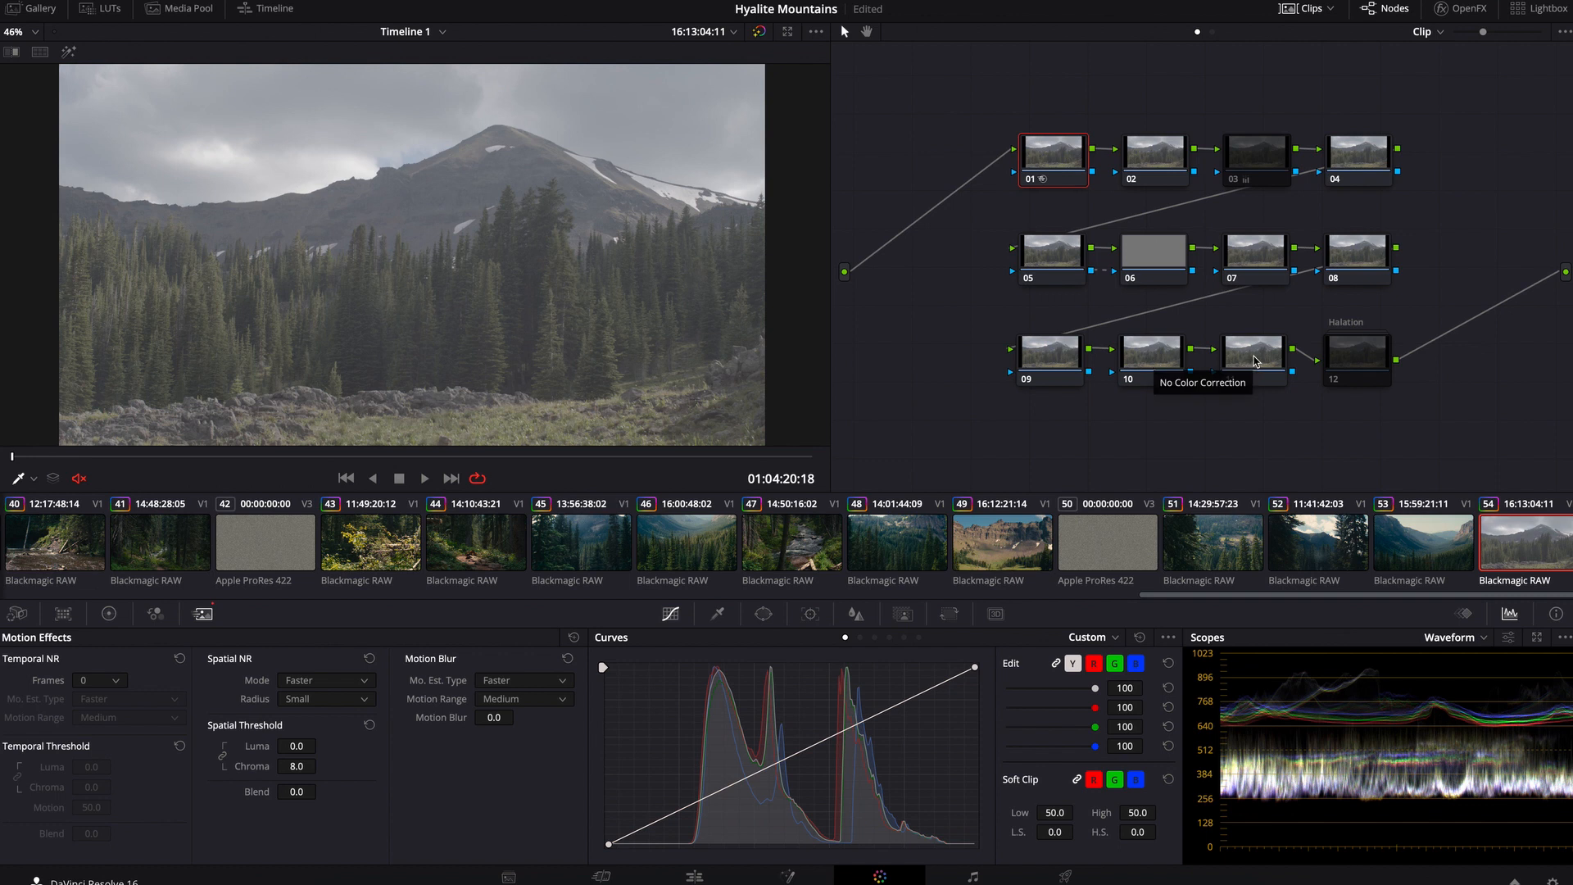
- Apply the Rec709 Kodak 2383 D55 LUT from the Film Looks folder to node 11 and hide the LUT browser
left_click(1150, 357)
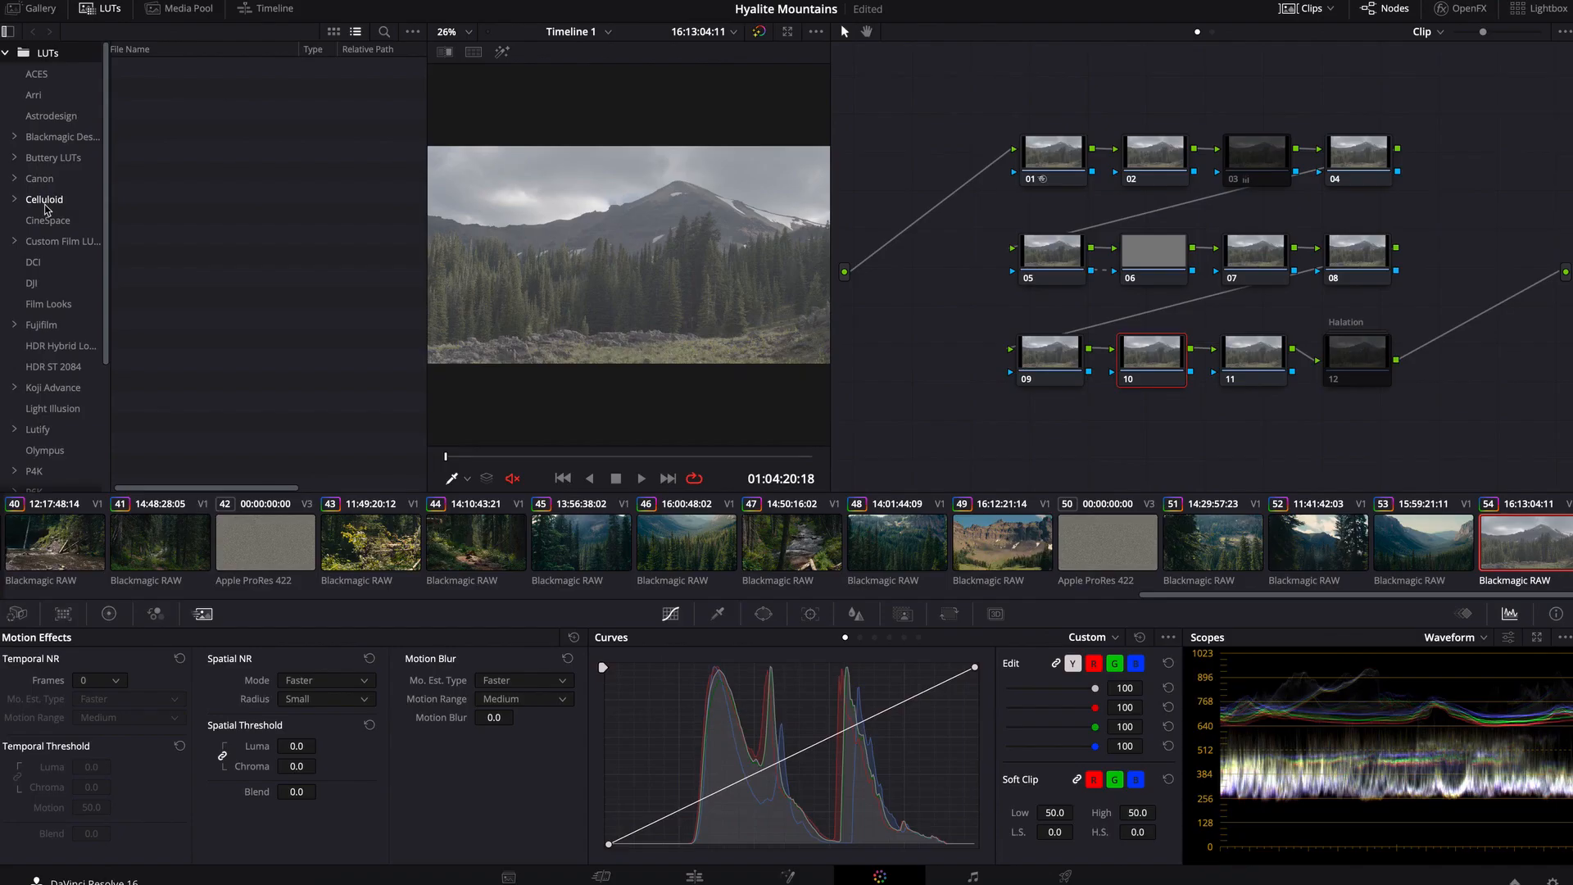
left_click(67, 305)
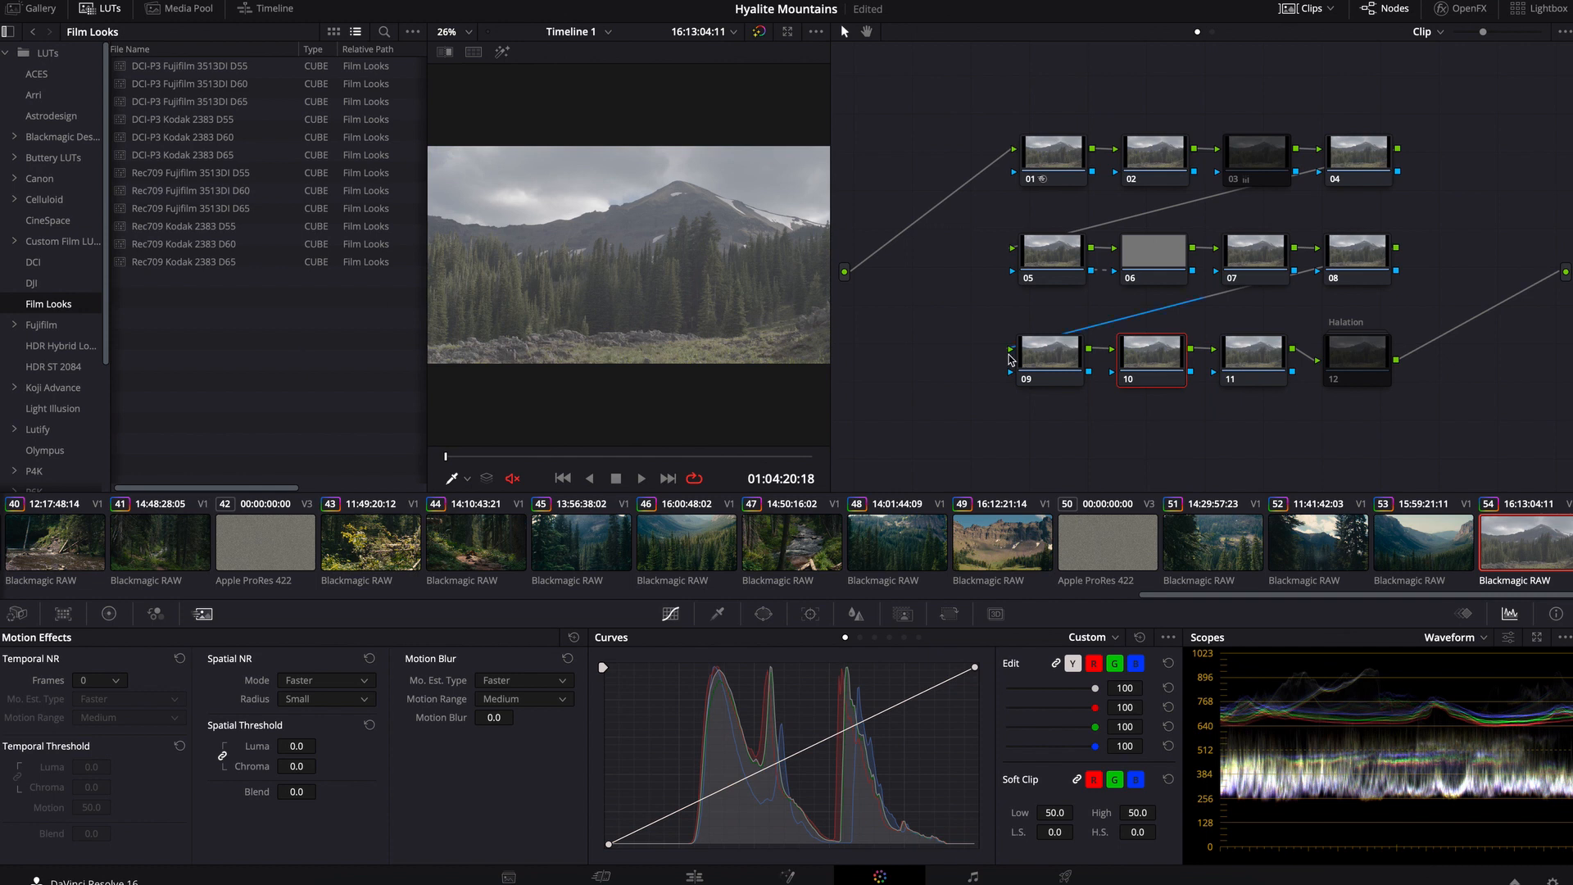
left_click(1251, 371)
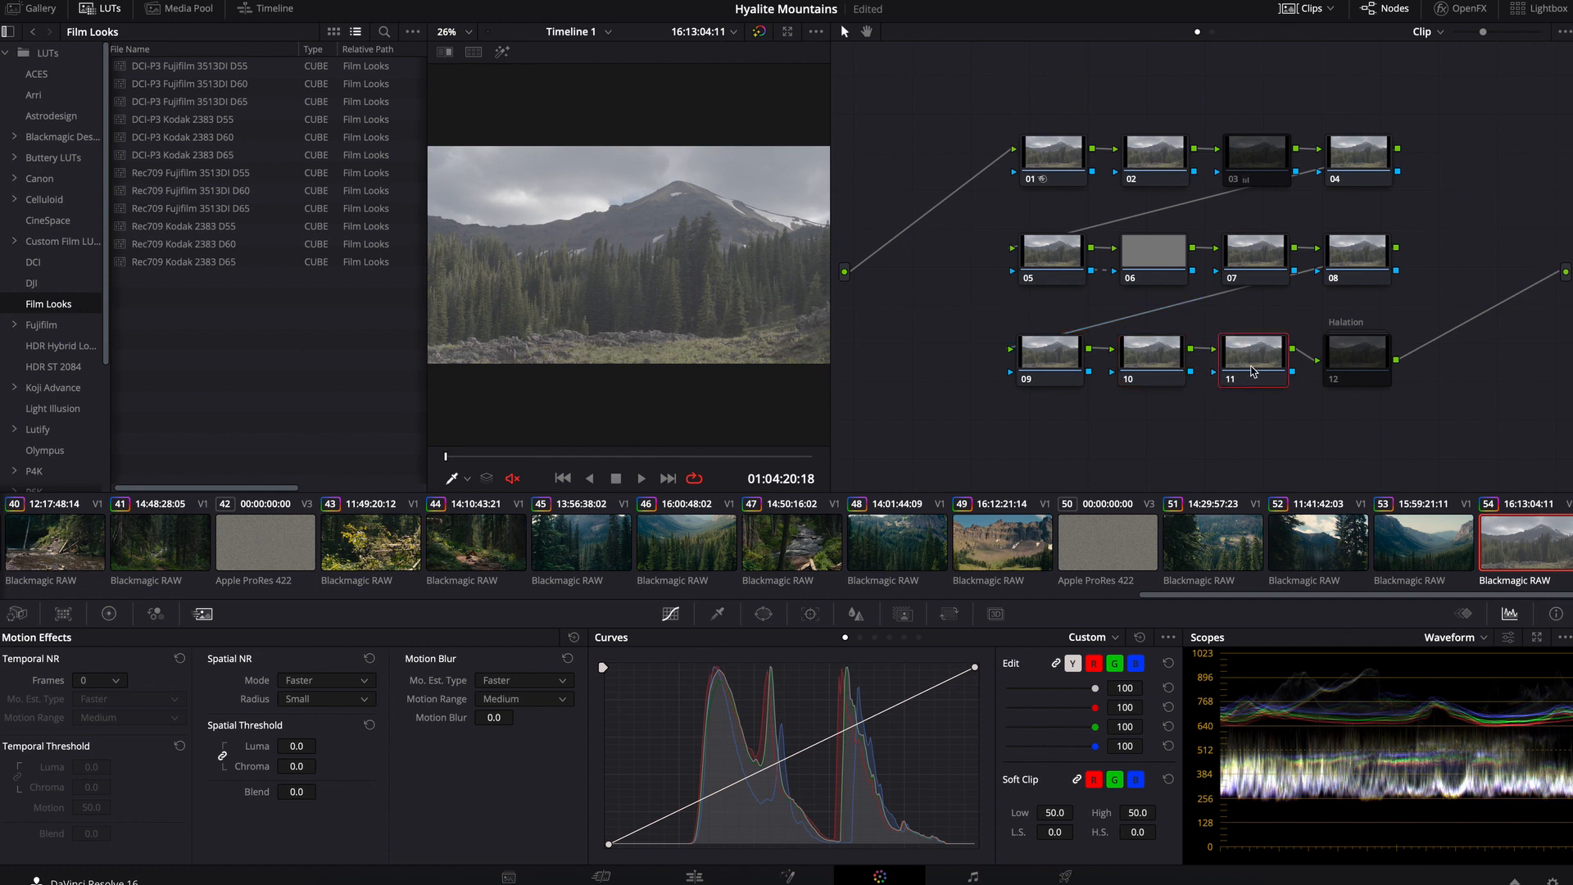
double_click(209, 234)
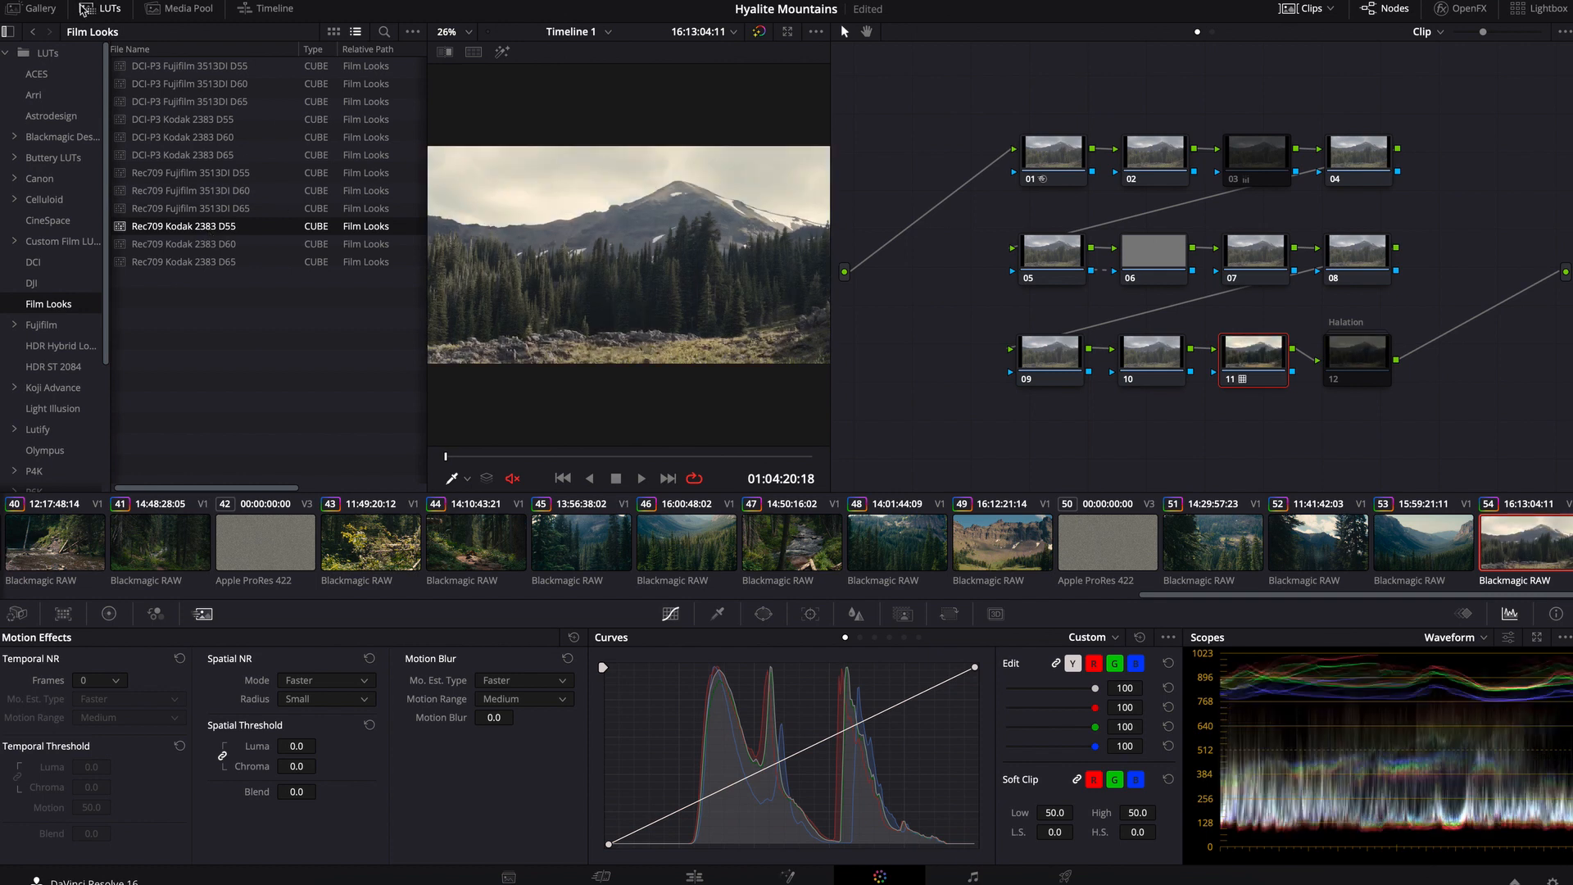
left_click(86, 10)
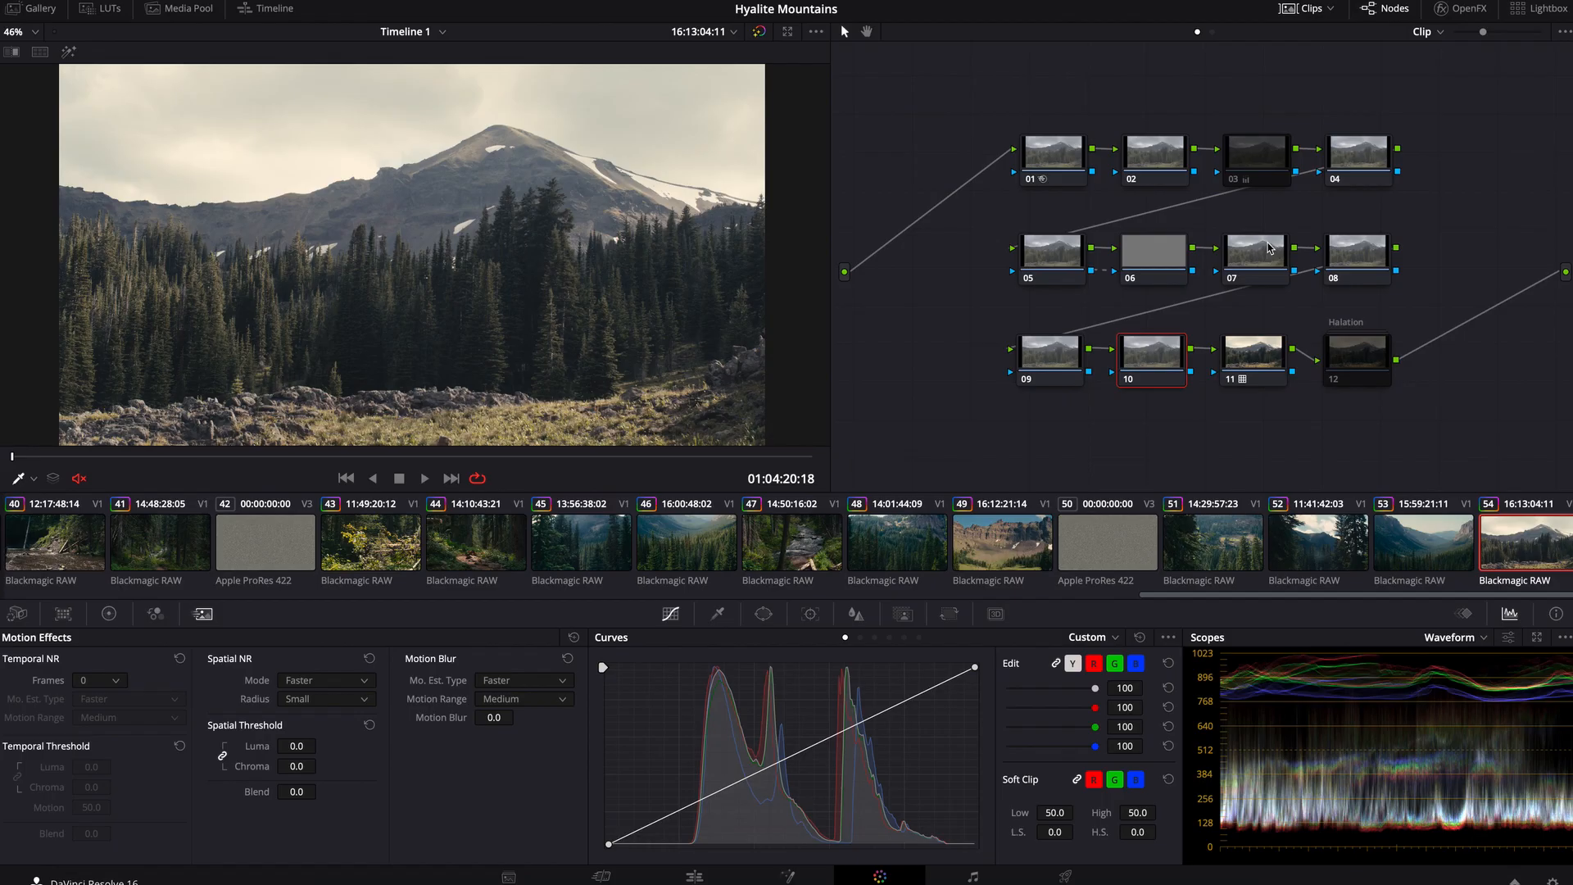
- Add the Color Space Transform effect to node 10
left_click(1462, 8)
scroll(1431, 267, "down", 4)
left_click_drag(1385, 229, 1128, 357)
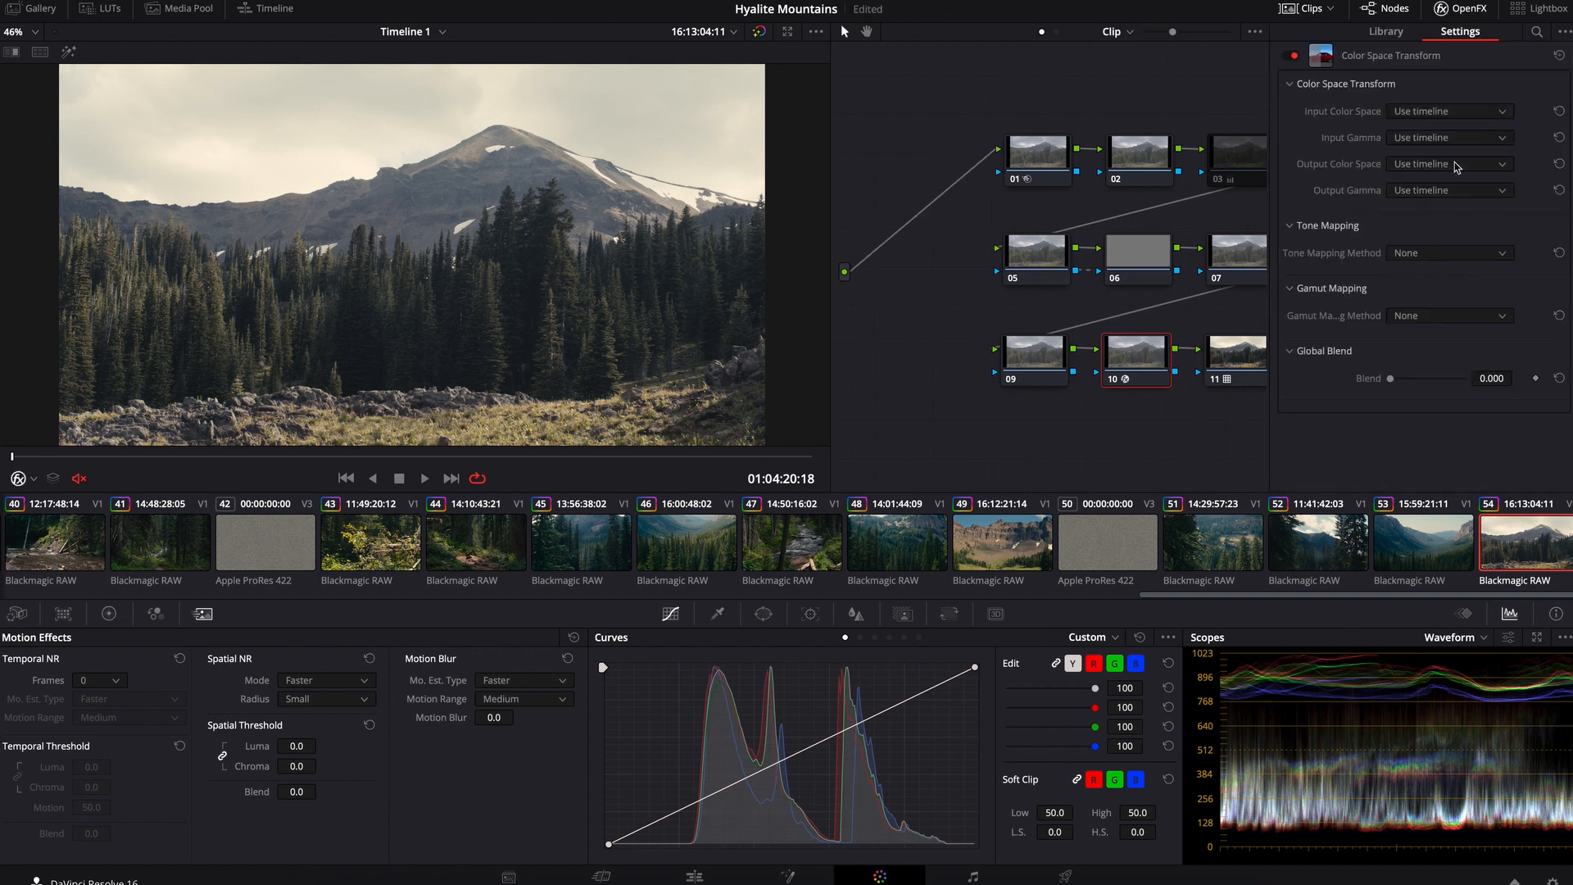
- Set the Color Space Transform's input color space to ARRI Alexa and its output color space to Rec.709
left_click(1479, 116)
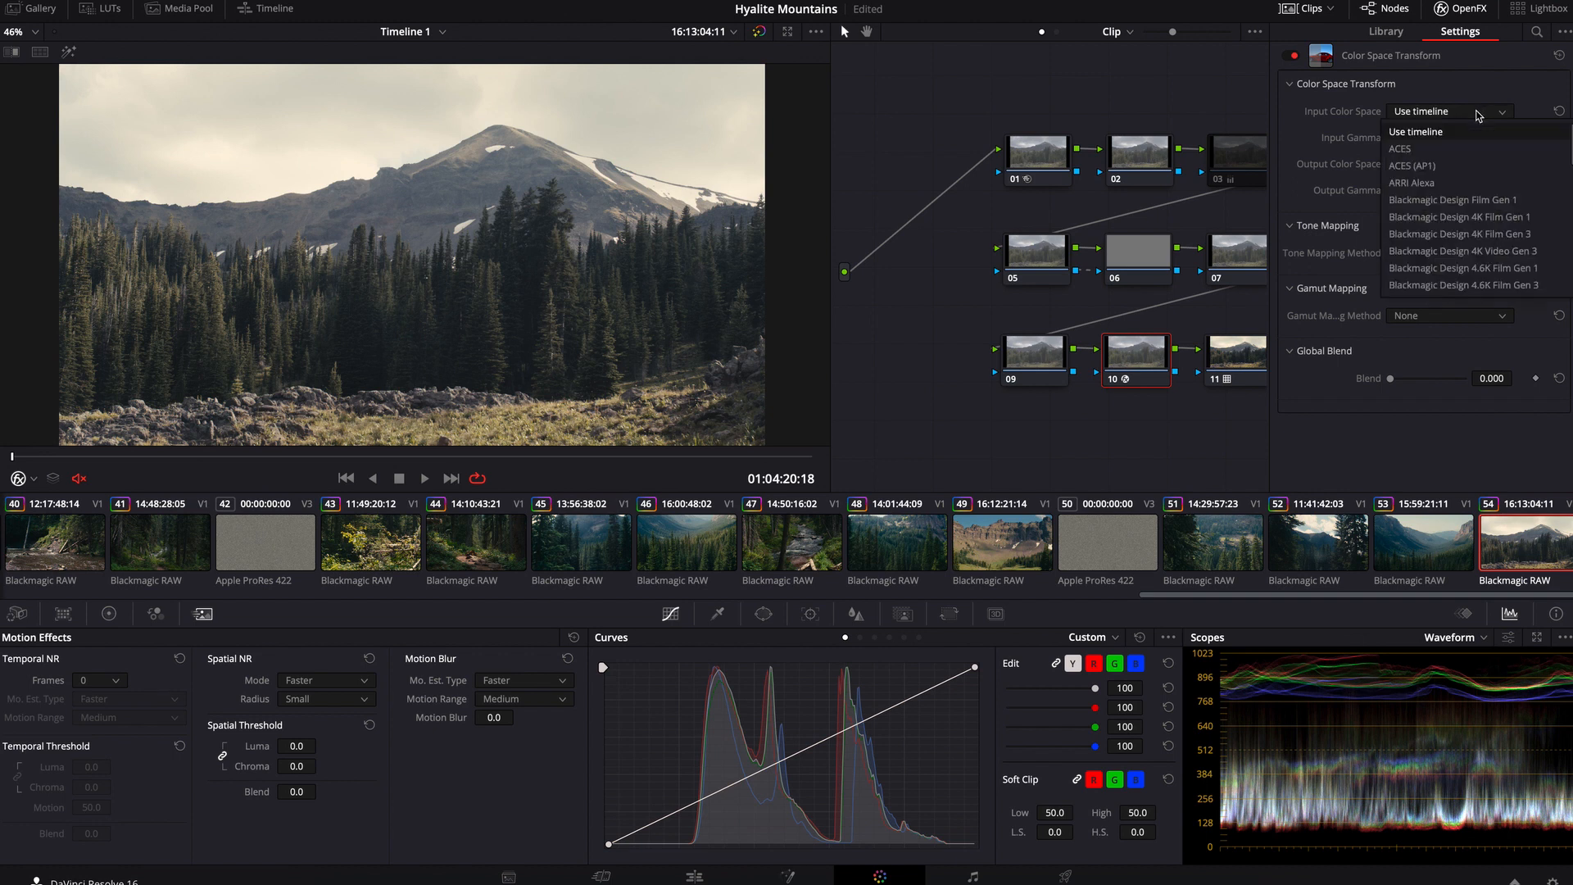
left_click(1484, 191)
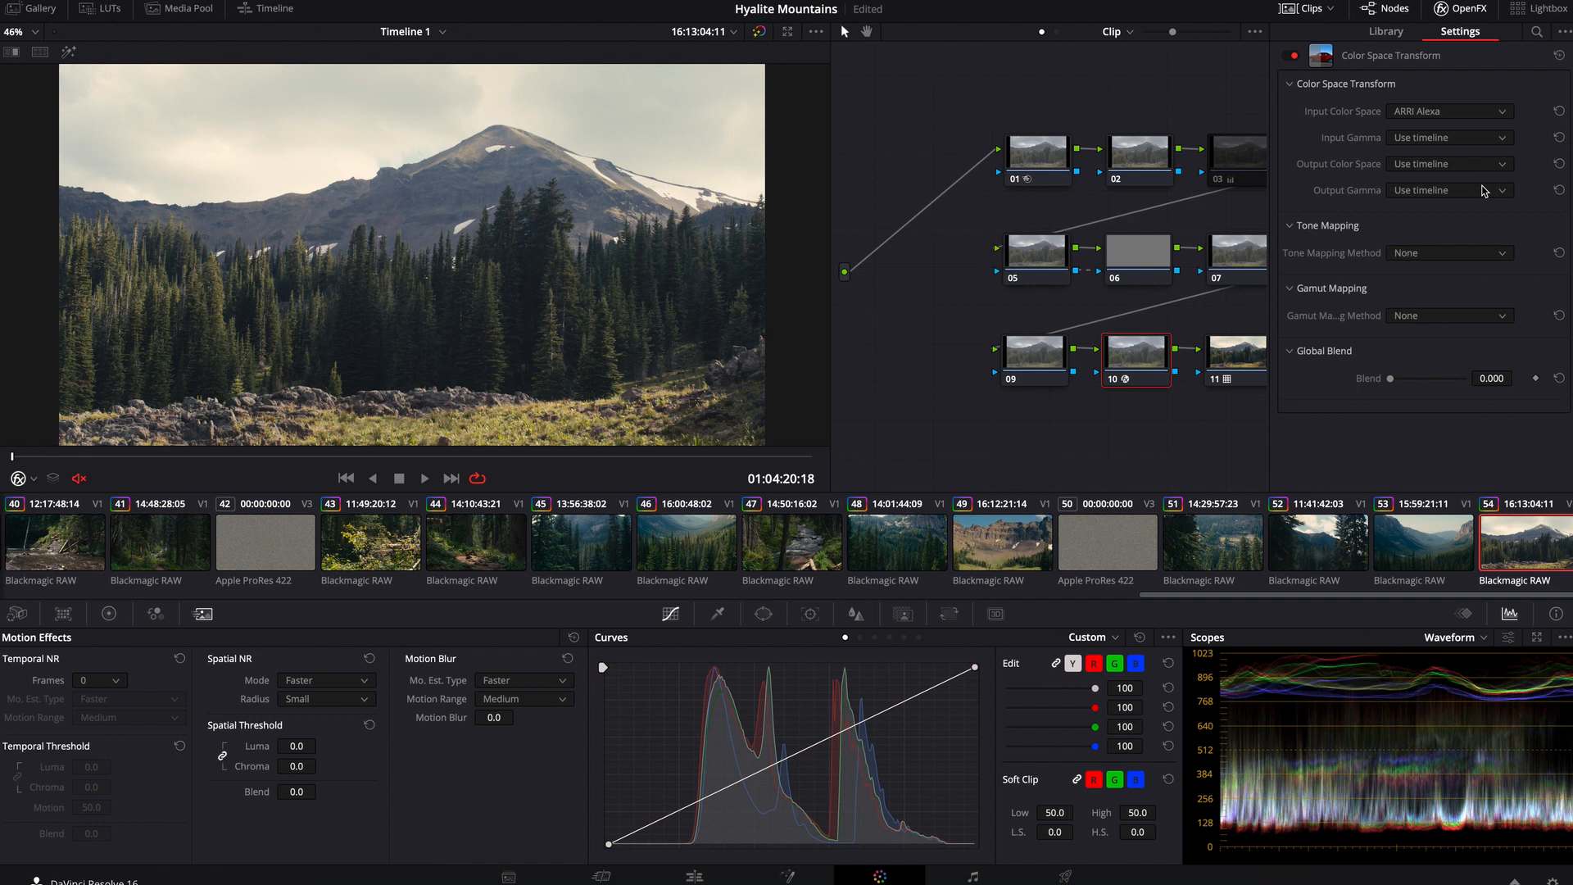
left_click(1483, 164)
scroll(1475, 219, "down", 8)
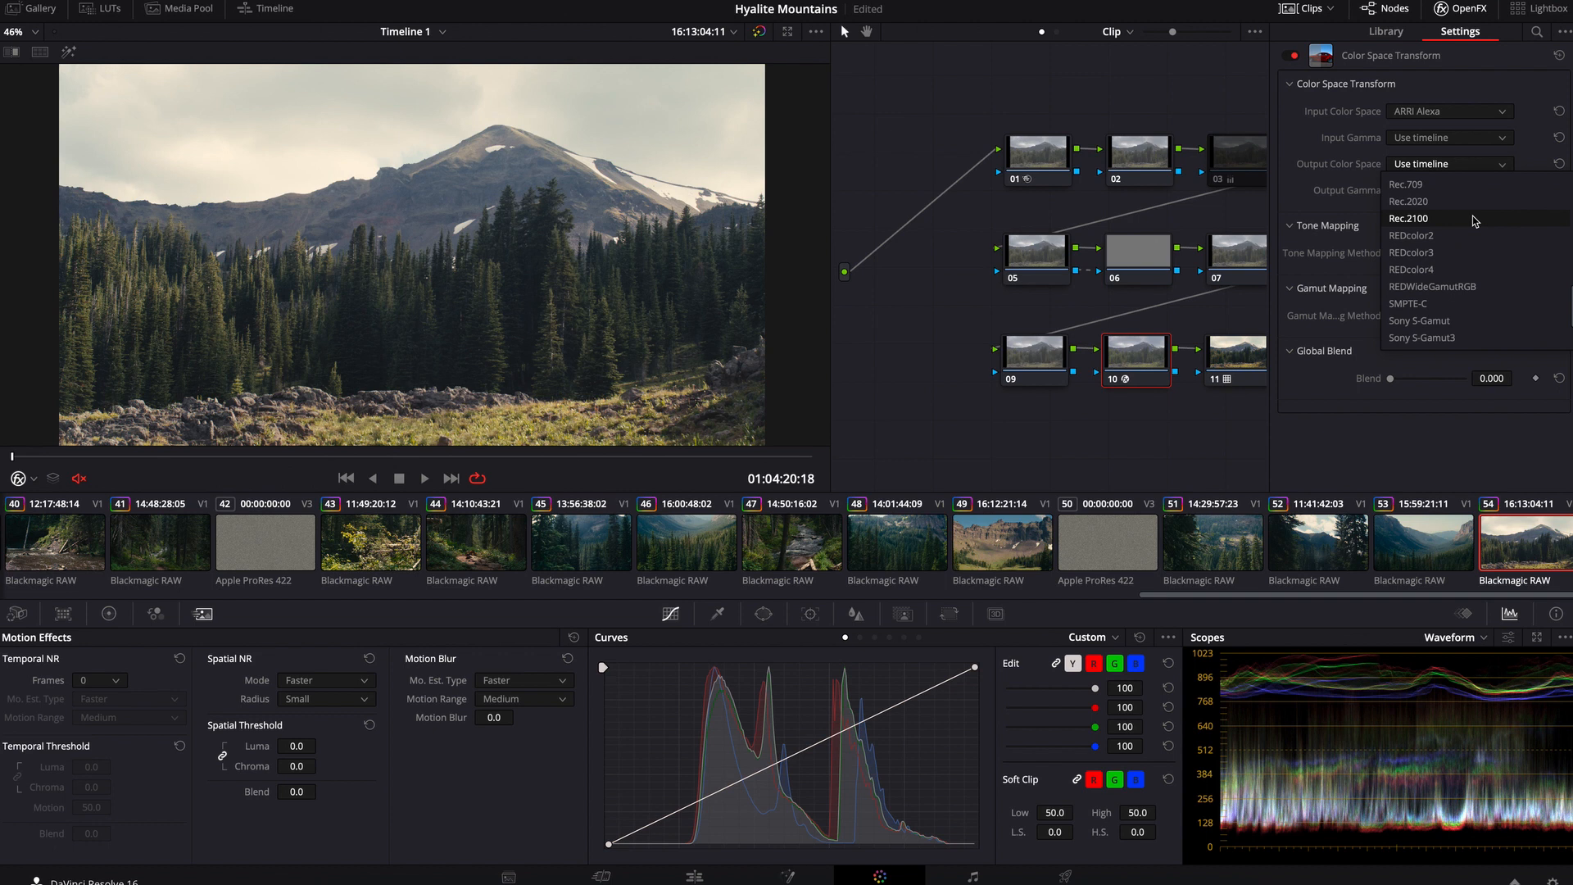
left_click(1470, 187)
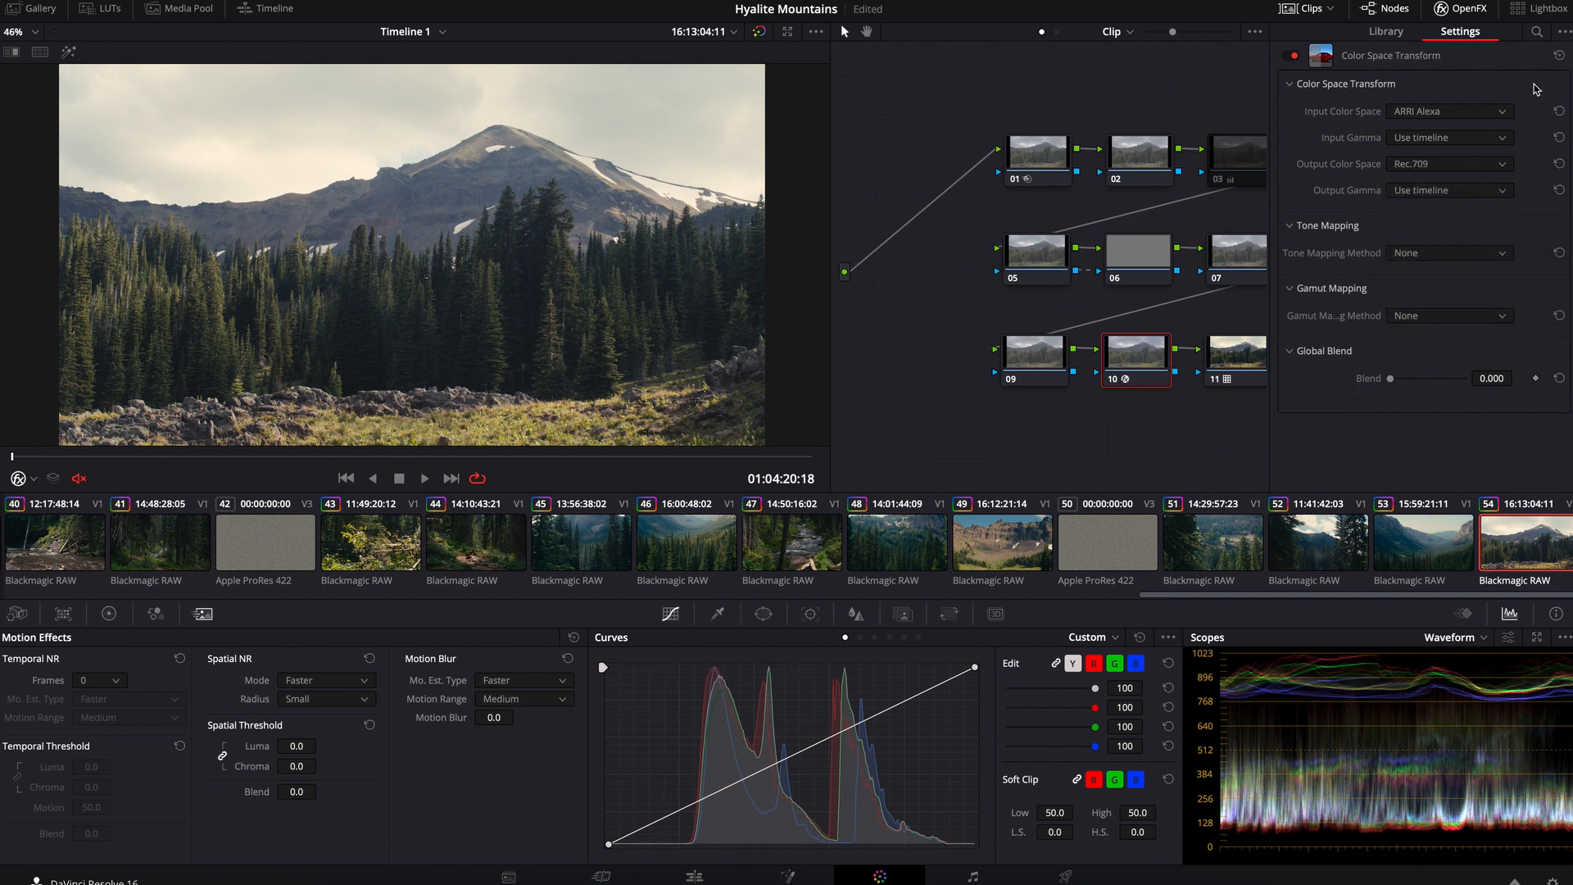
left_click(1461, 9)
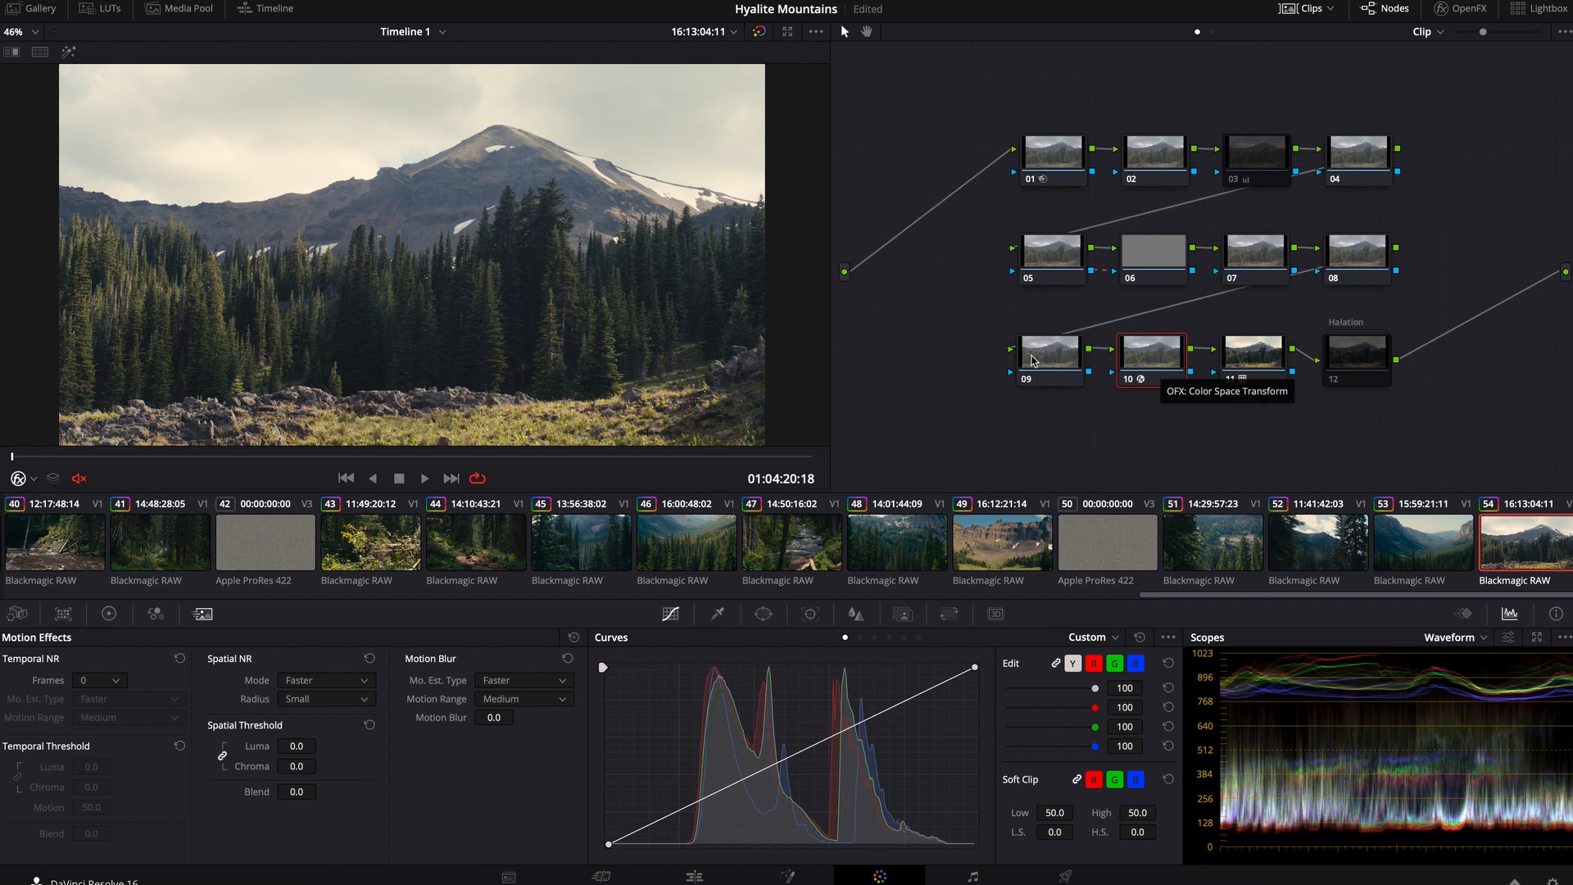
- Apply the first P6K2Alexa LogC ISO400 LUT from the P6K Input Scale folder to node 09
left_click(1031, 361)
left_click(102, 8)
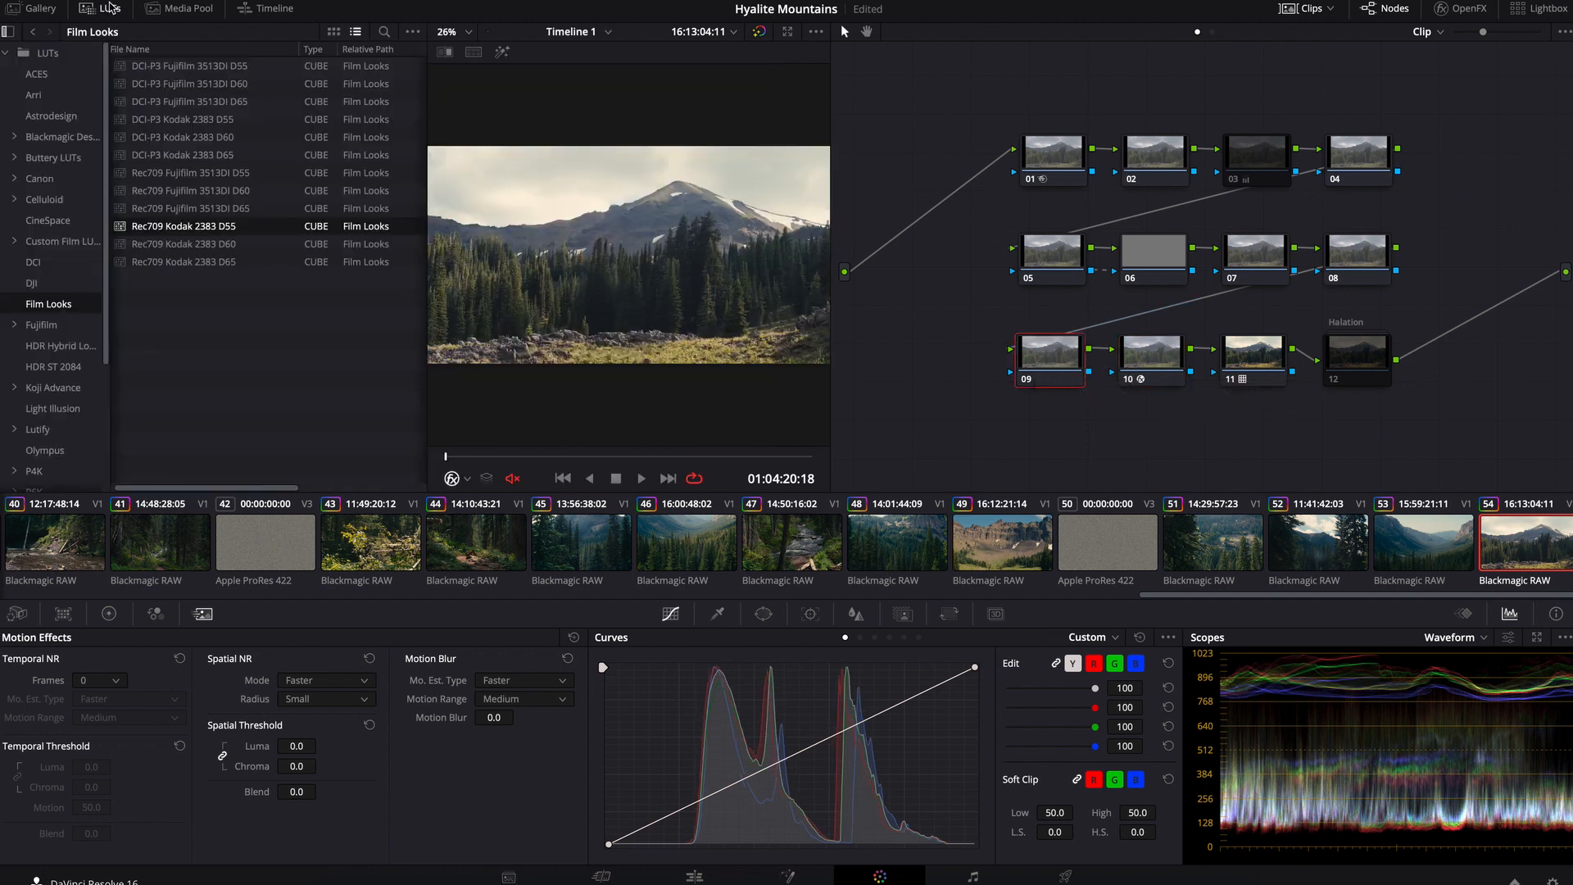
scroll(59, 332, "down", 3)
left_click(37, 316)
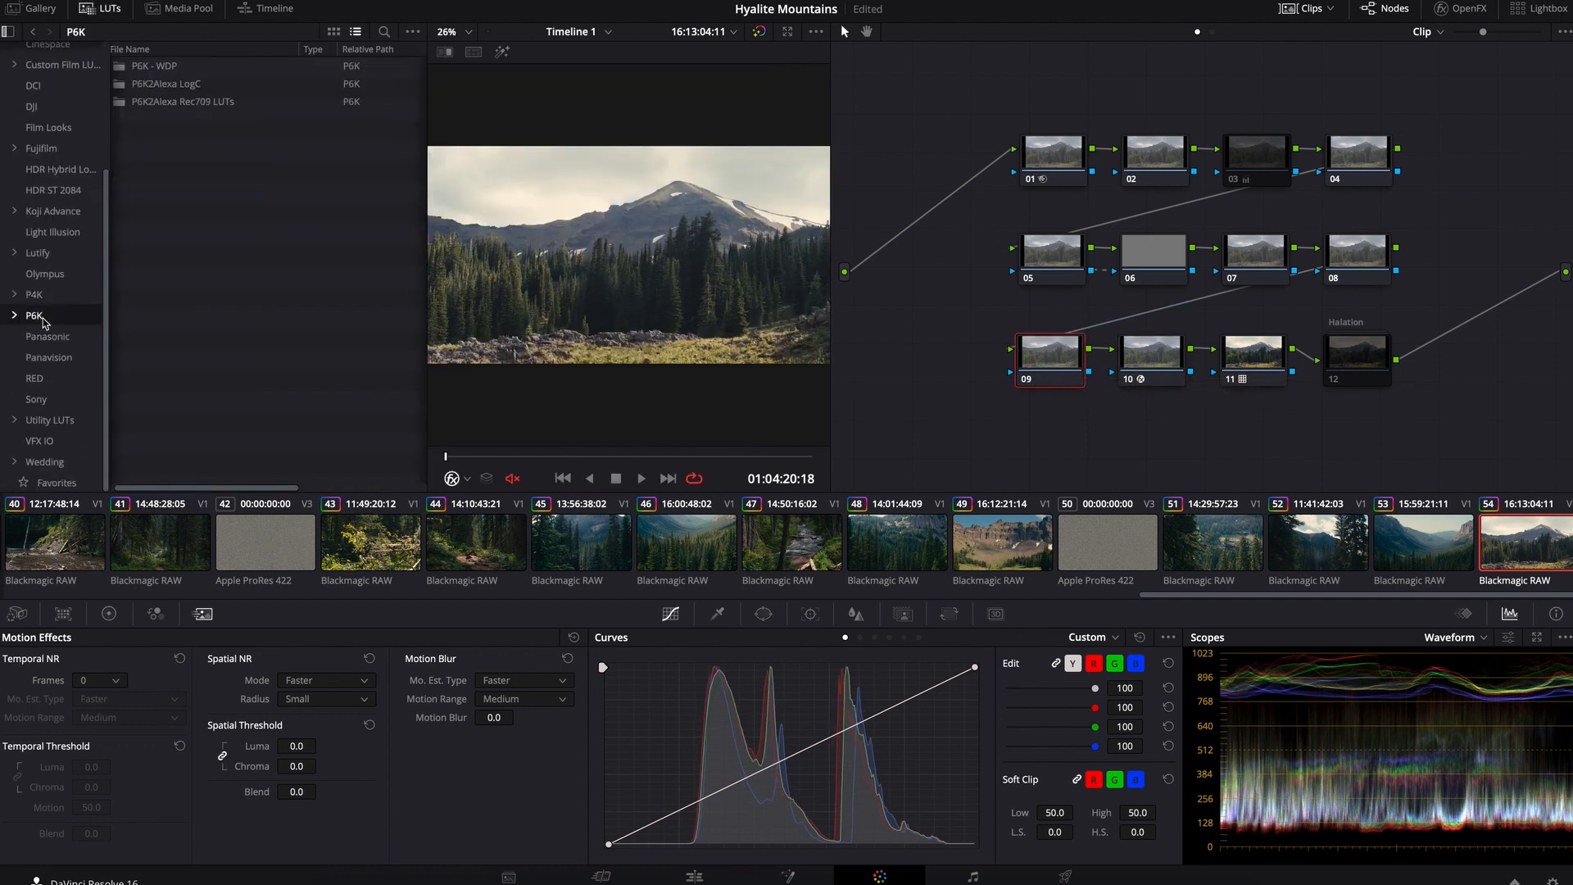
double_click(201, 83)
double_click(196, 72)
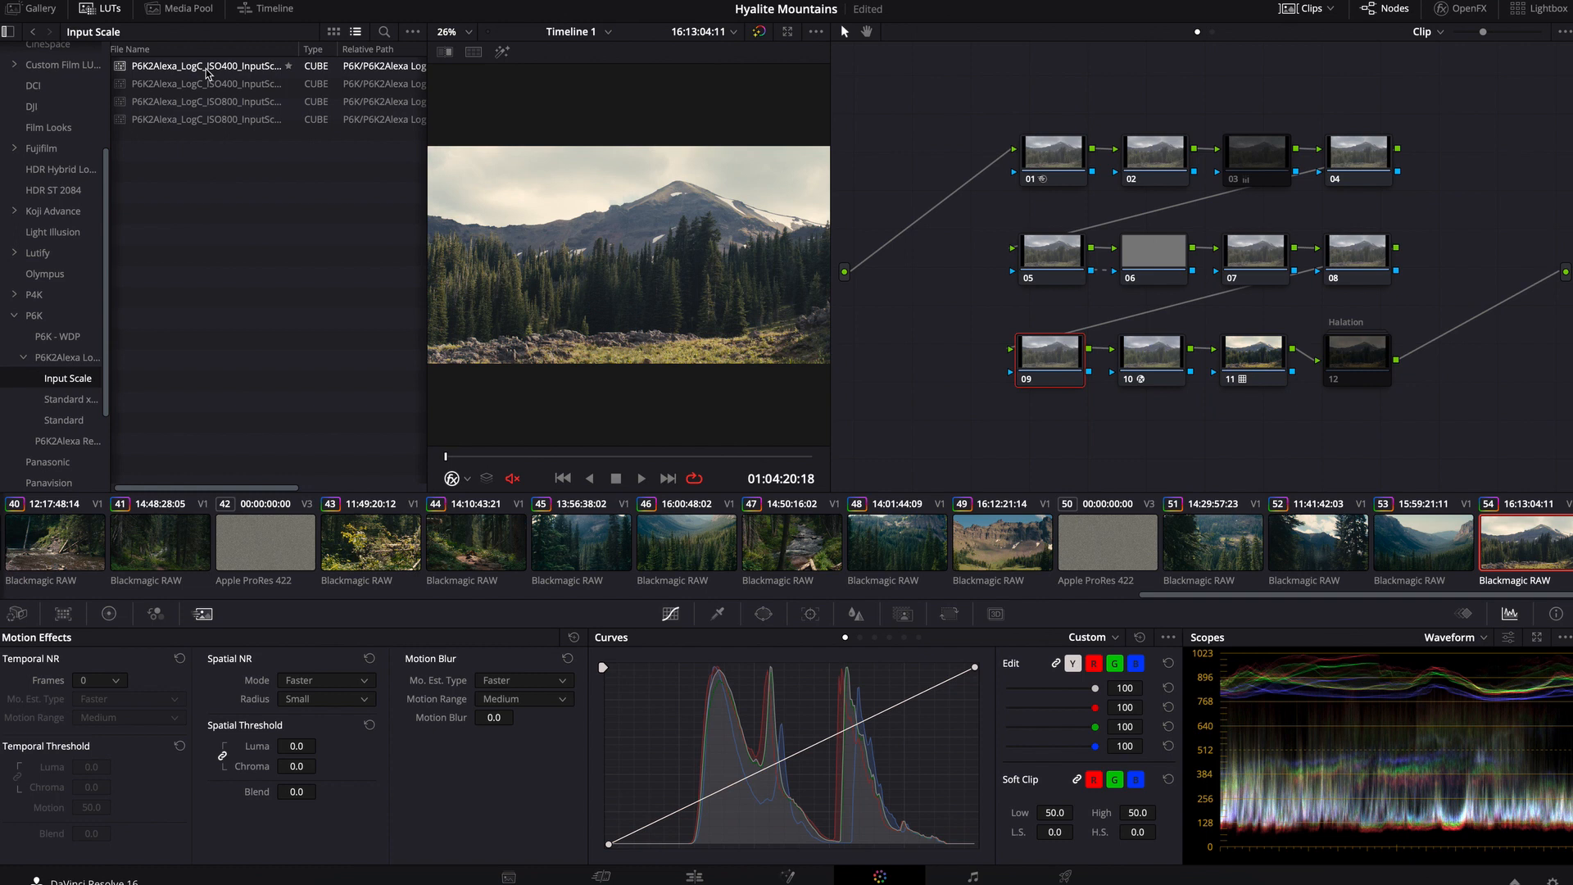
double_click(207, 72)
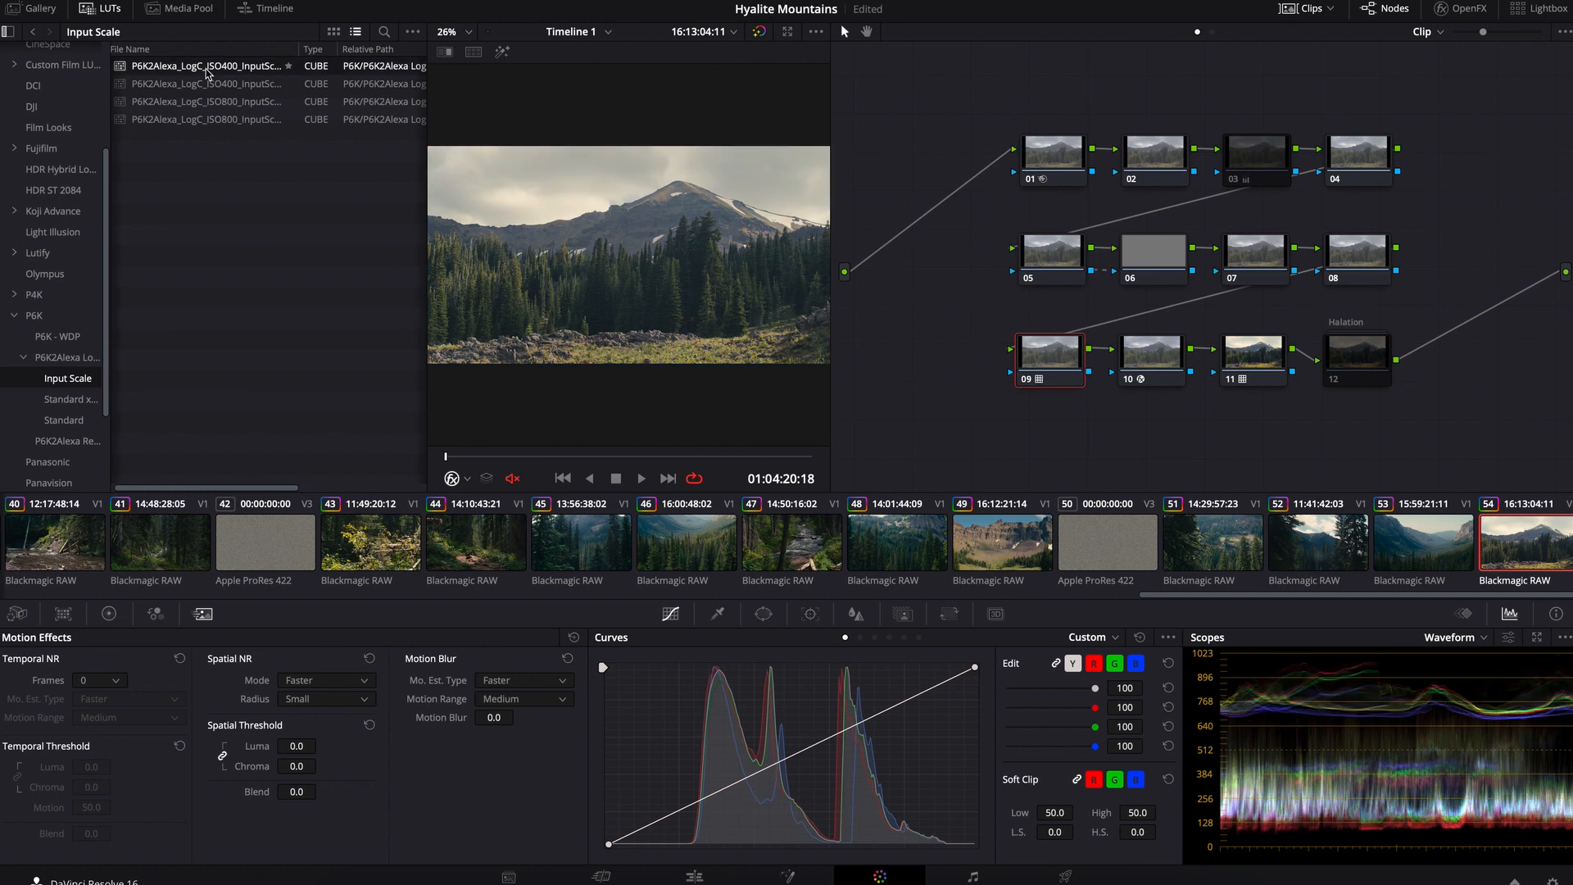
left_click(88, 9)
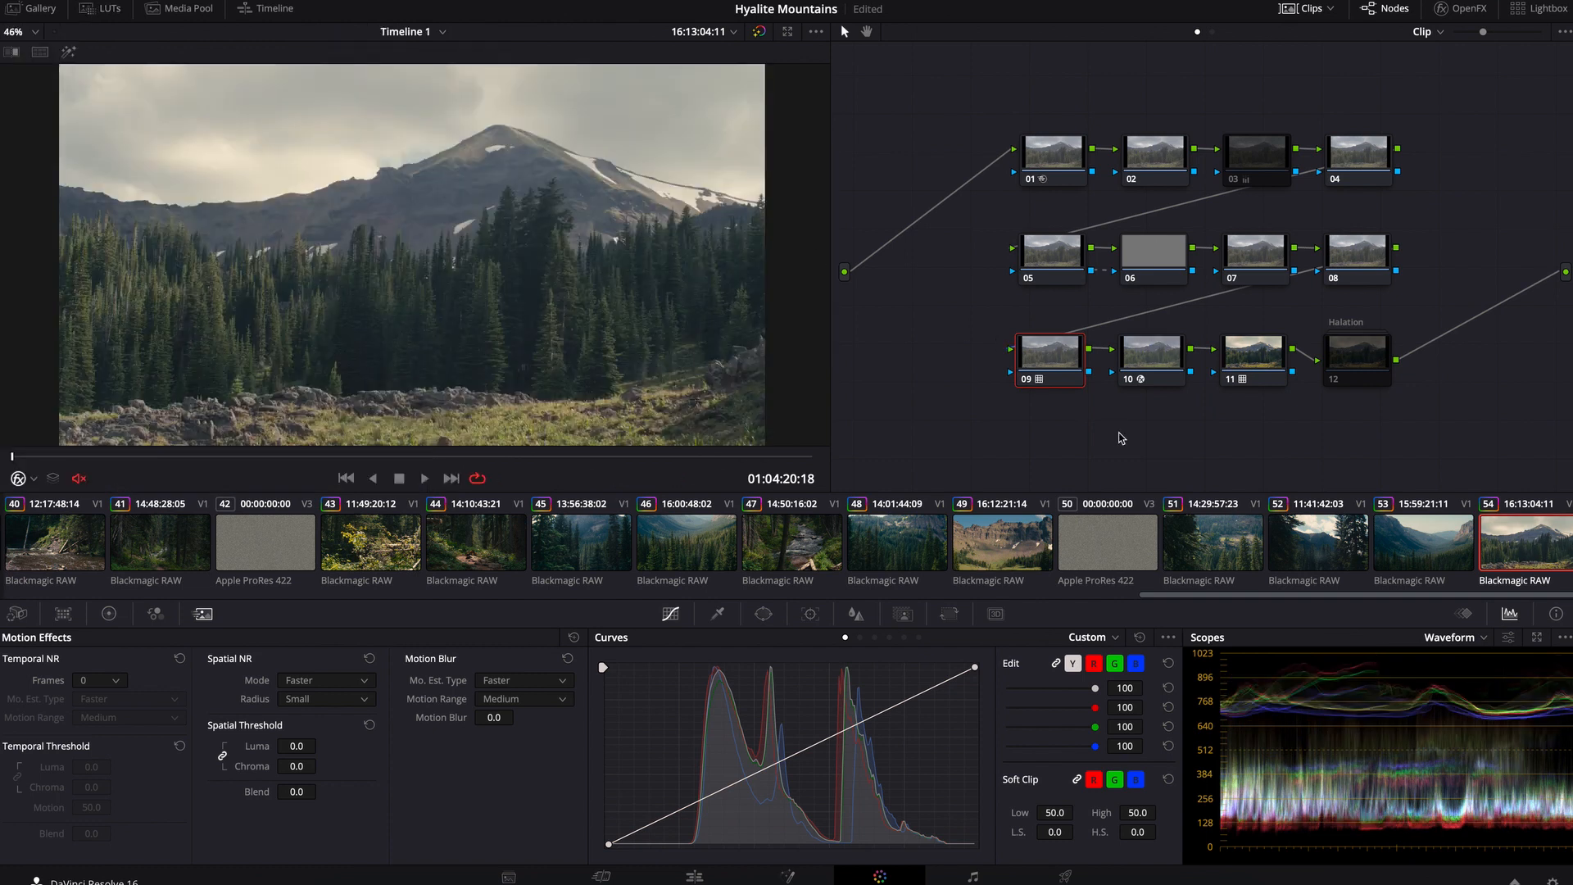
- Reset the grade of node 09 to remove its LUT
right_click(1050, 368)
left_click(1088, 377)
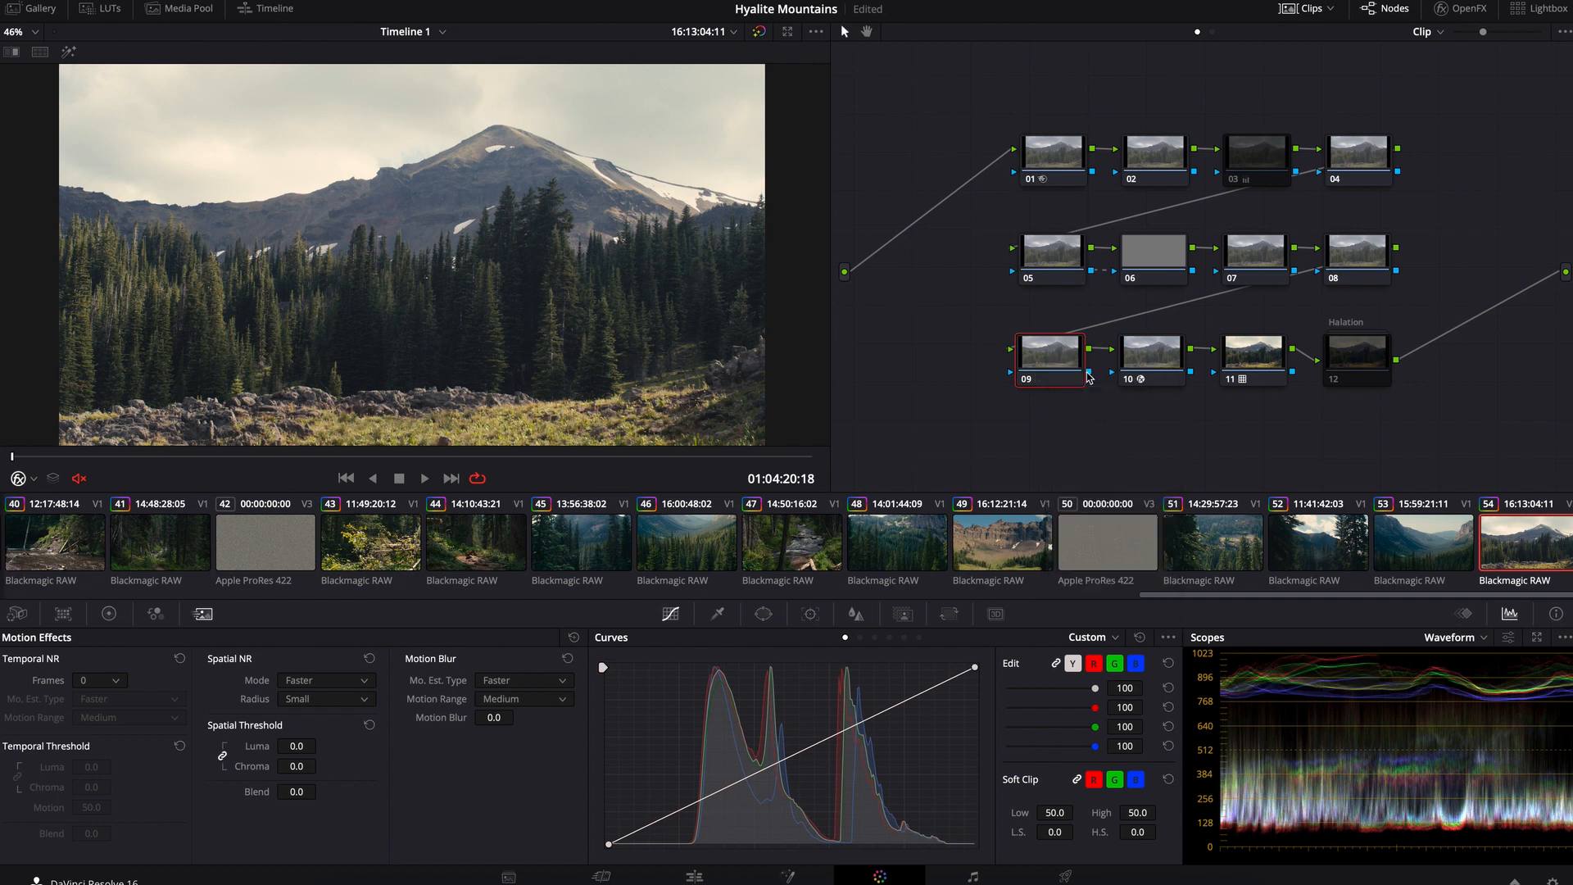
left_click(919, 510)
- Apply the first P6K2Alexa LogC ISO400 Input Scale LUT to node 02 and hide the LUT browser
left_click(1155, 162)
left_click(100, 8)
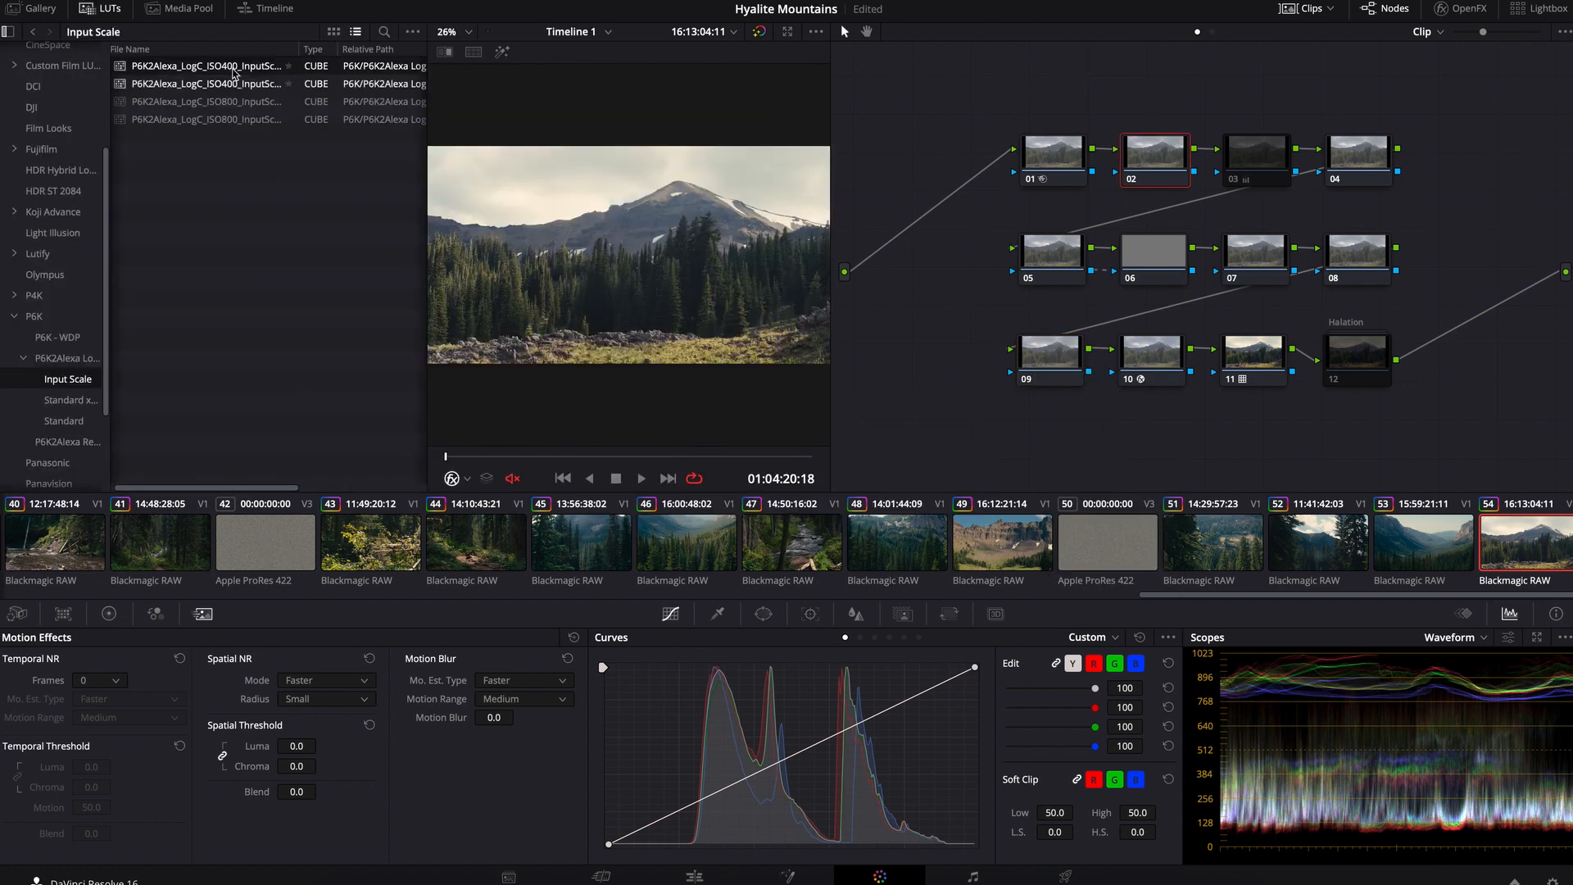
double_click(232, 67)
left_click(100, 9)
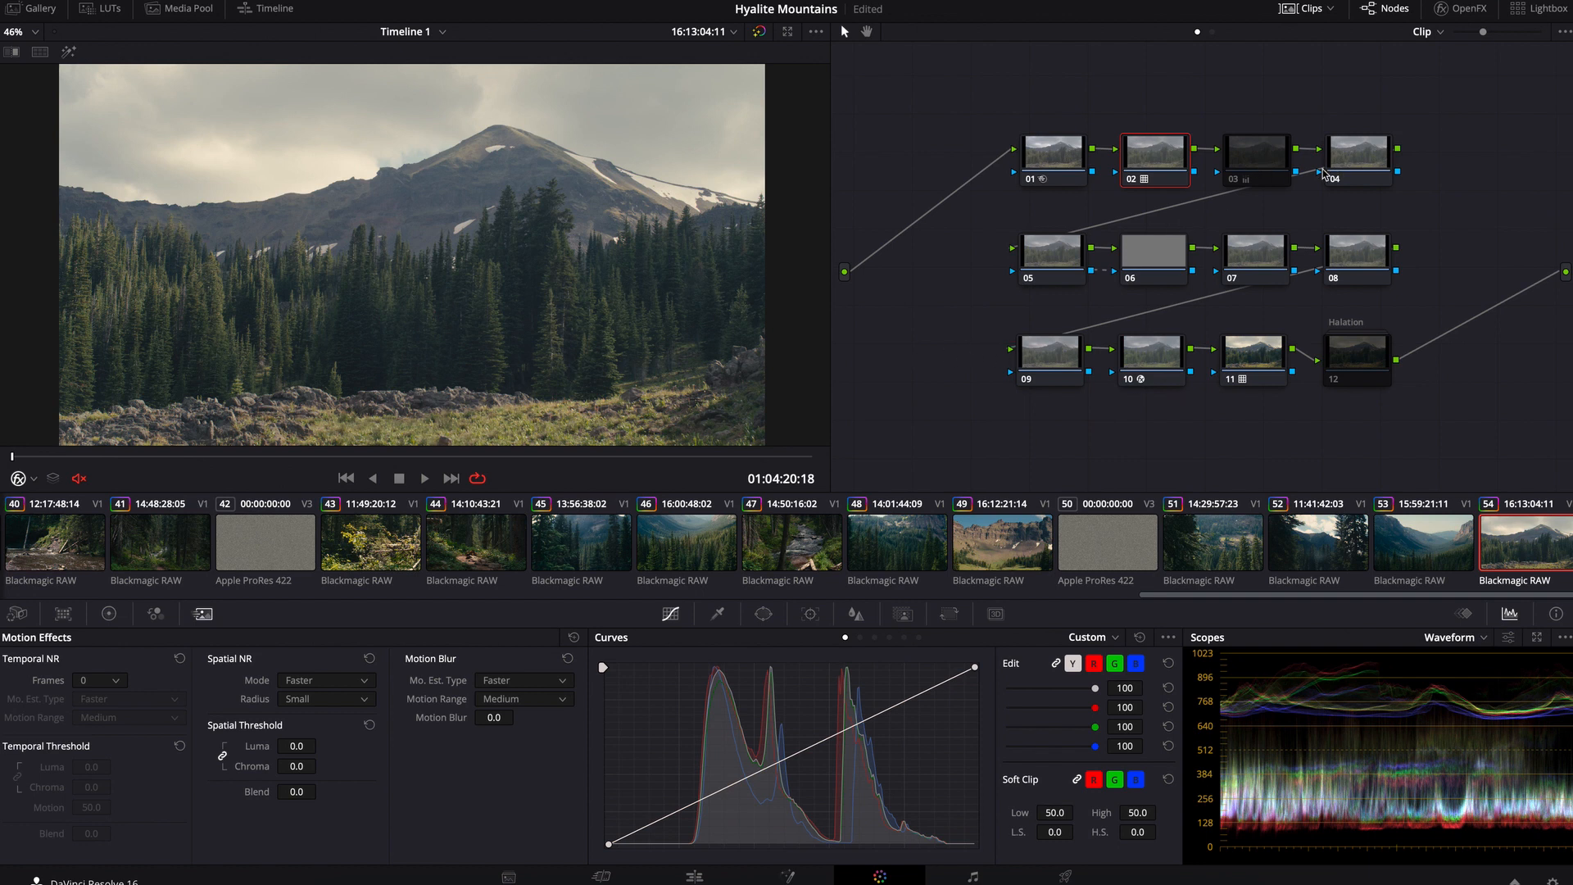
- Reset the grade of the disabled node 03
left_click(1261, 163)
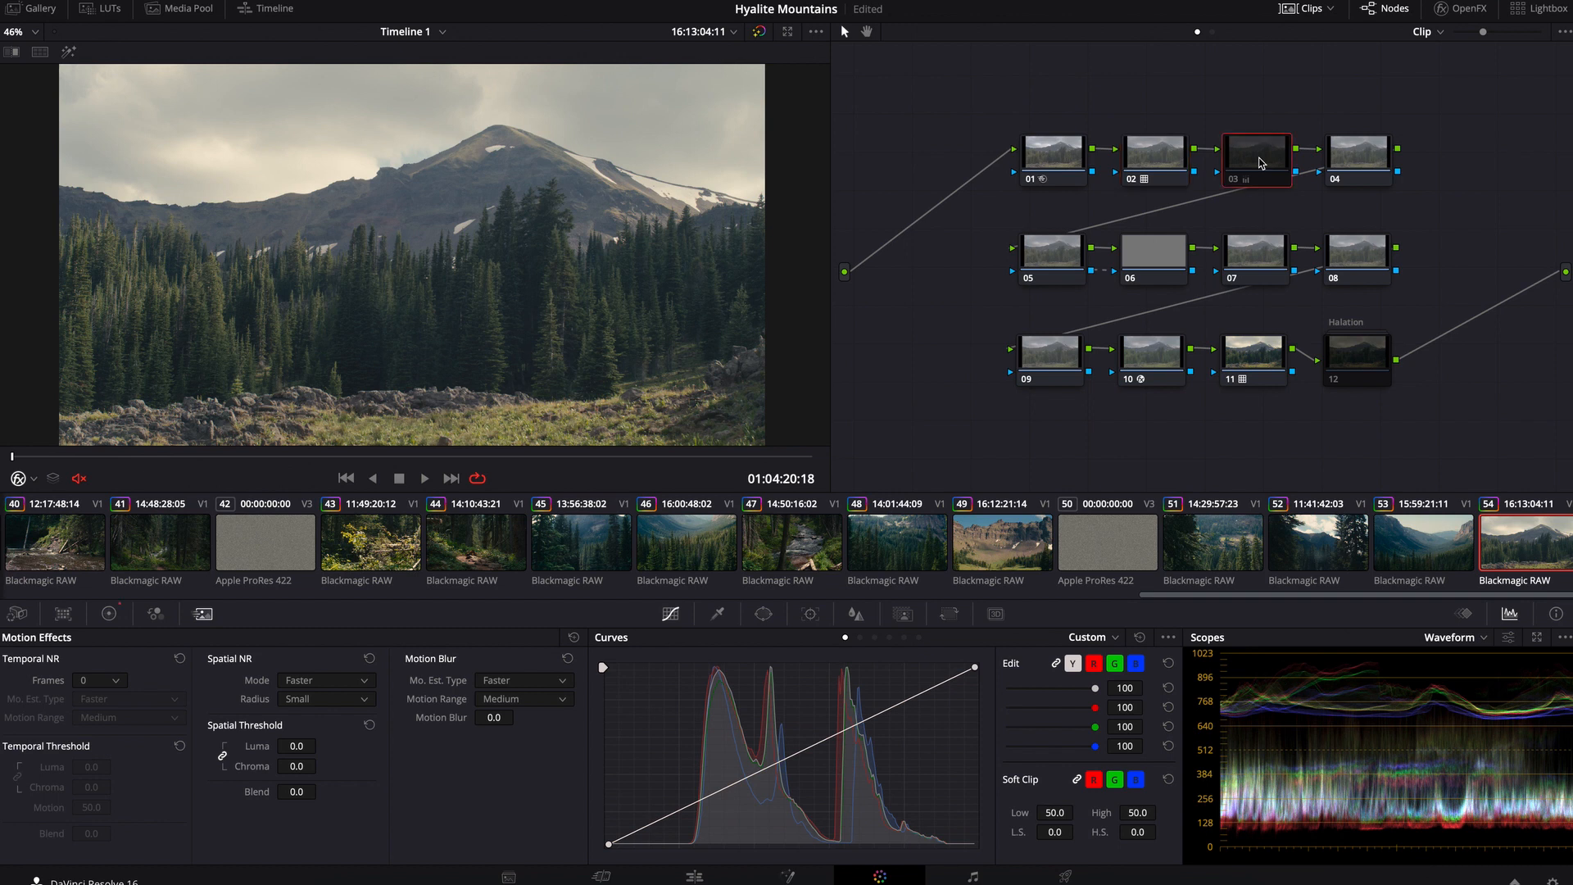
right_click(1261, 163)
left_click(1358, 169)
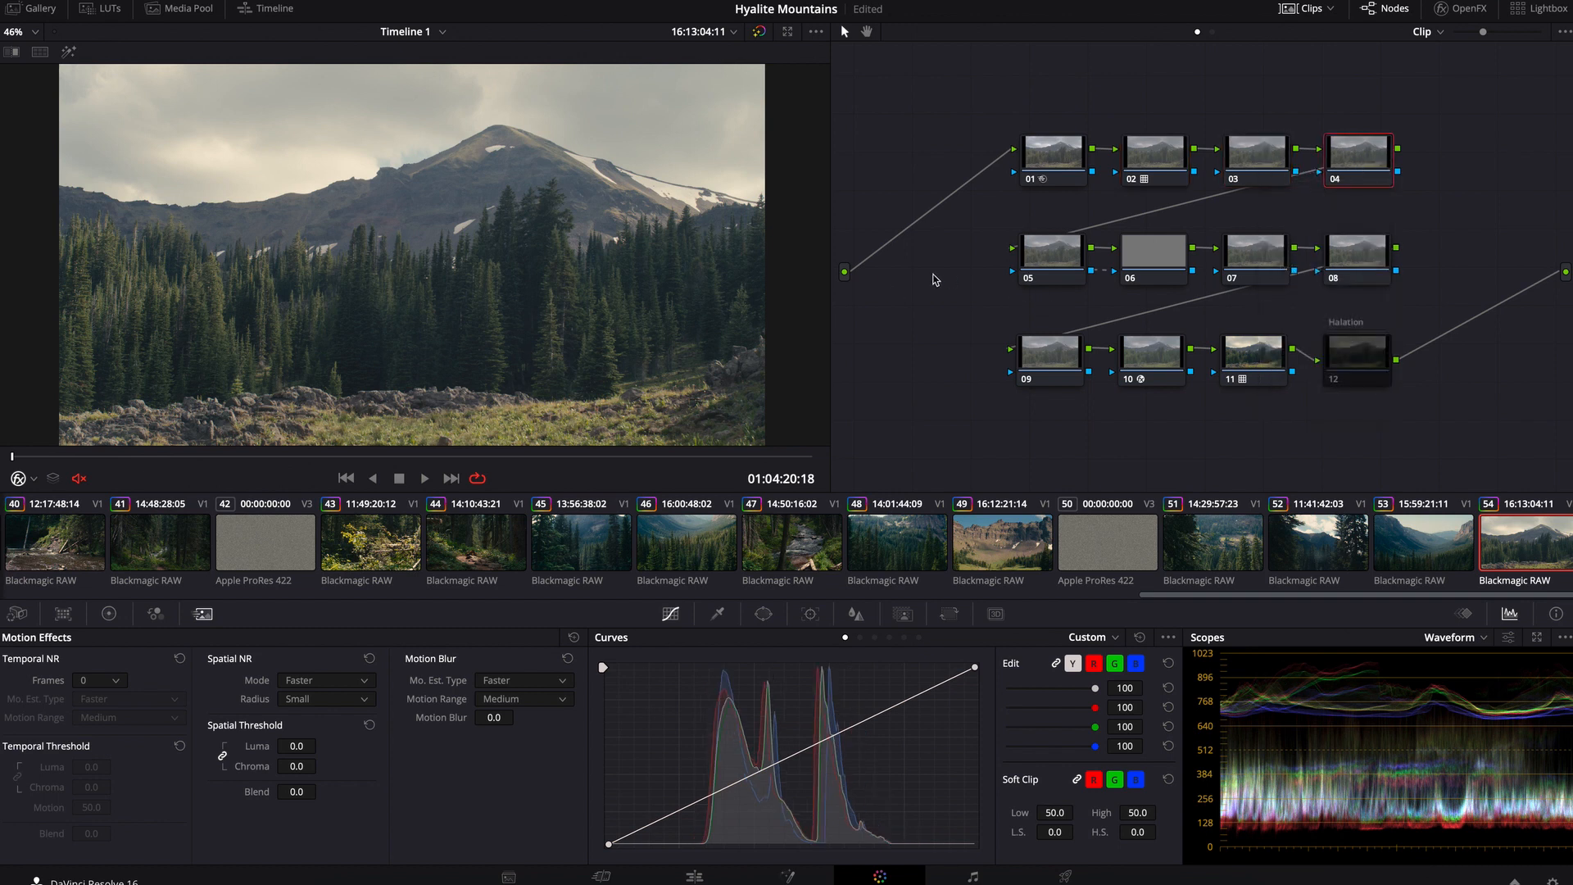
- Desaturate node 04 completely by setting its saturation to 0 in the primary color wheels
right_click(1364, 174)
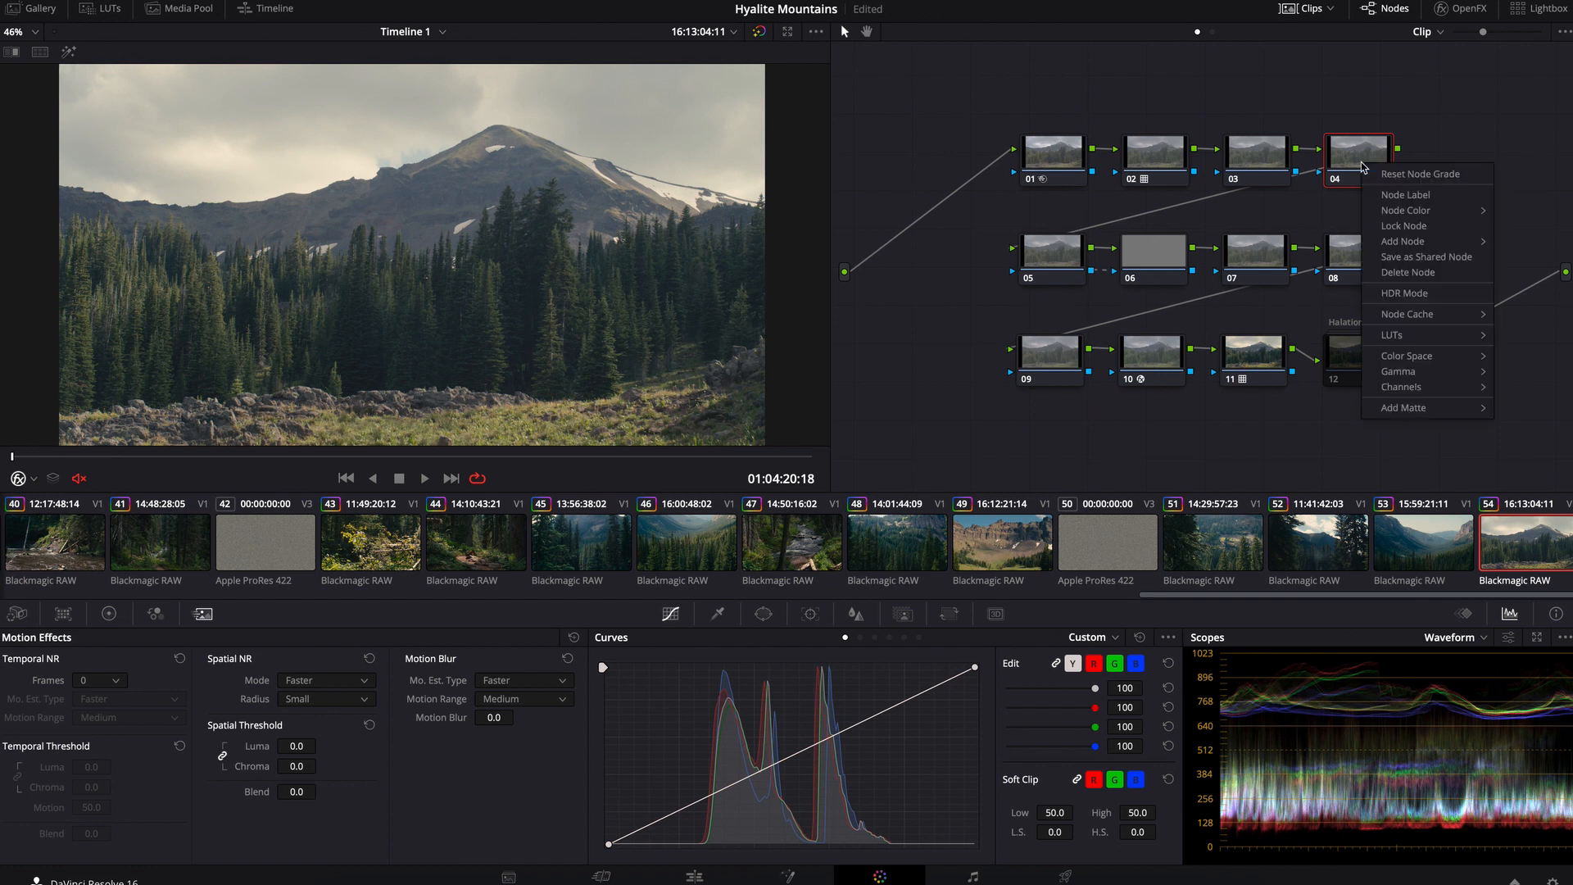
left_click(1460, 138)
left_click(109, 613)
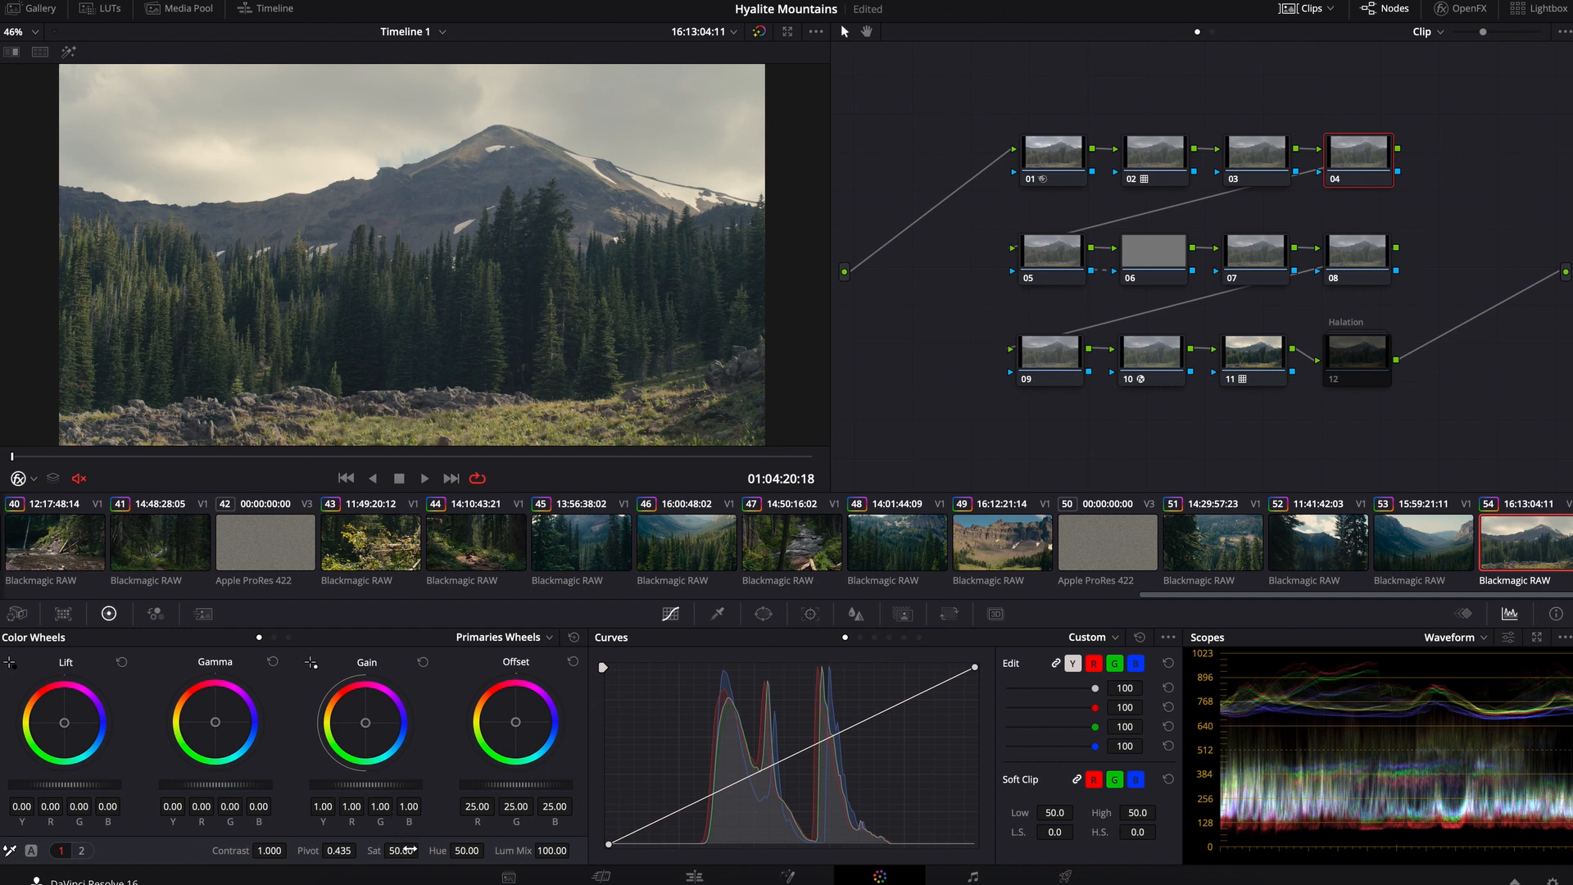
left_click_drag(416, 849, 411, 849)
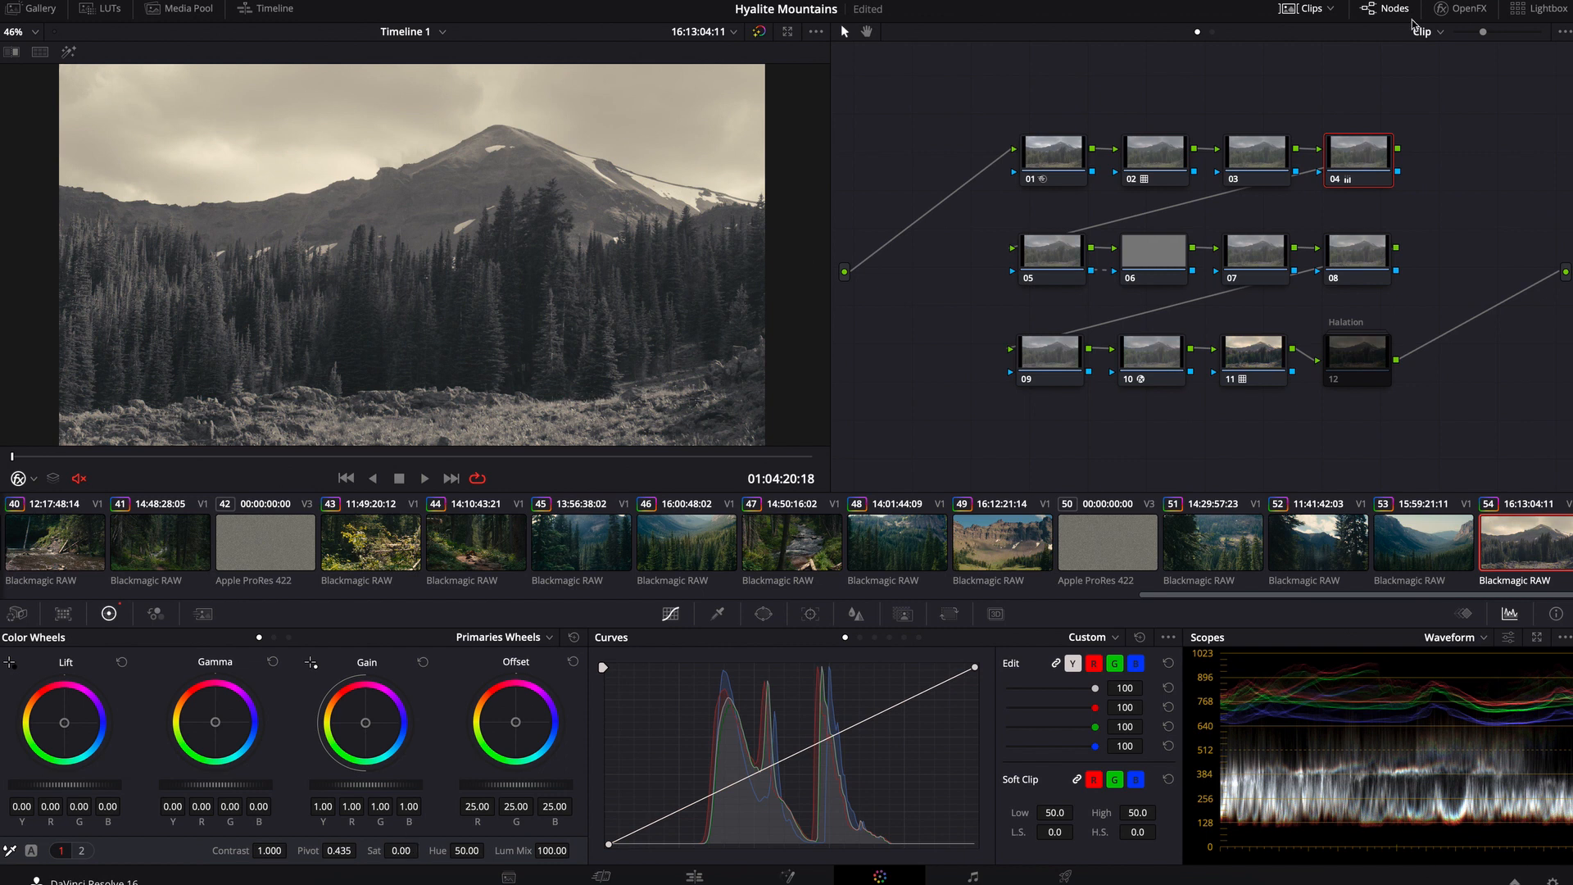
- Lower the master lift of node 03 to -0.04 and disable the desaturated node 04
left_click(1260, 148)
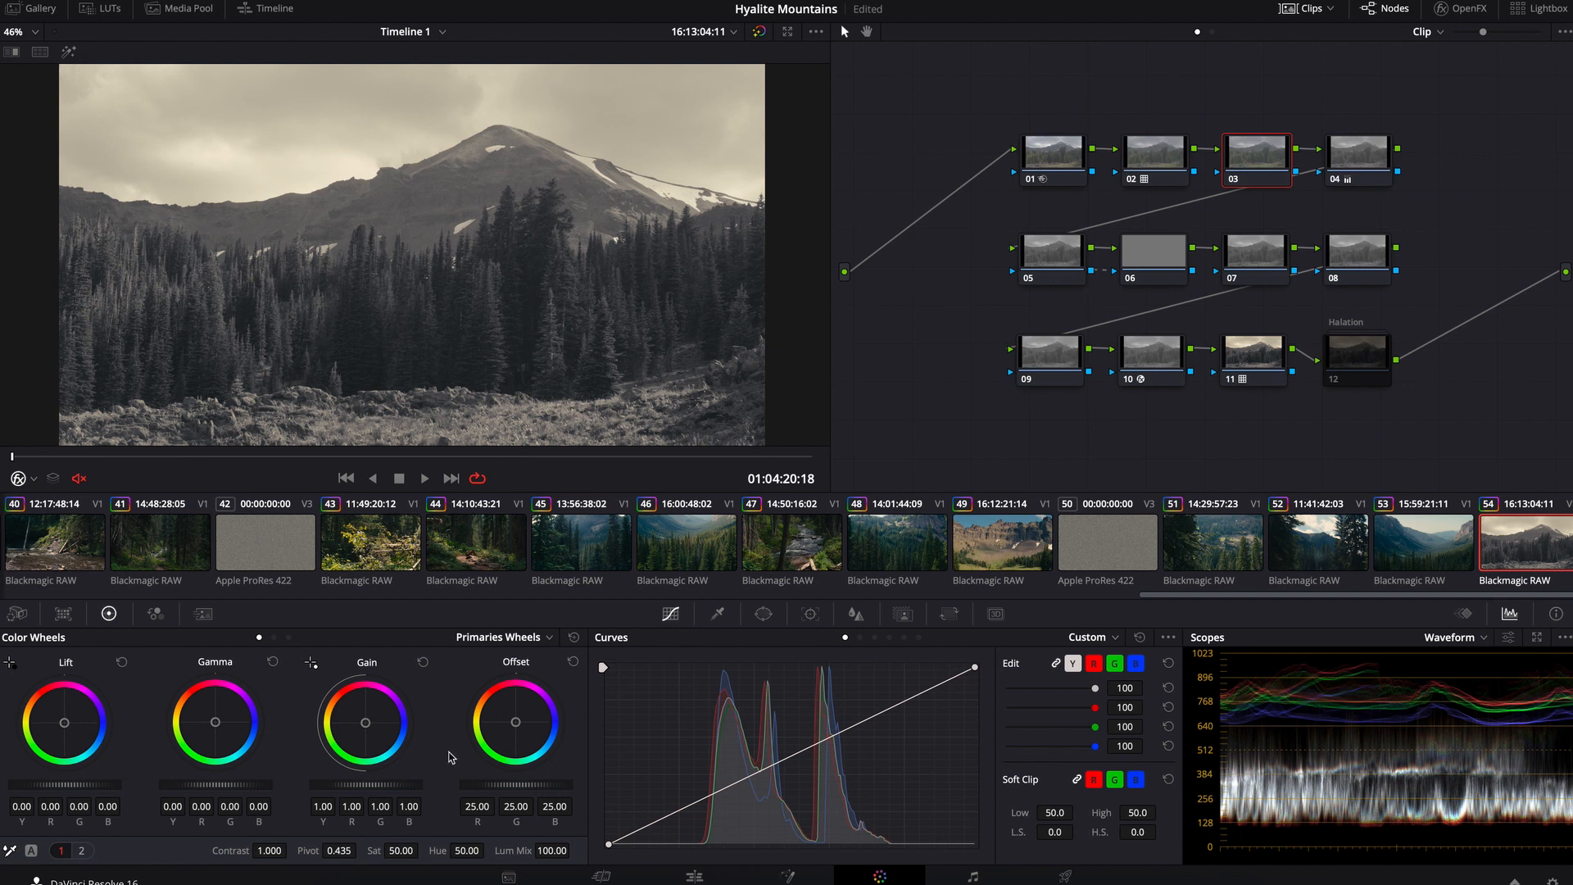
left_click_drag(59, 784, 29, 784)
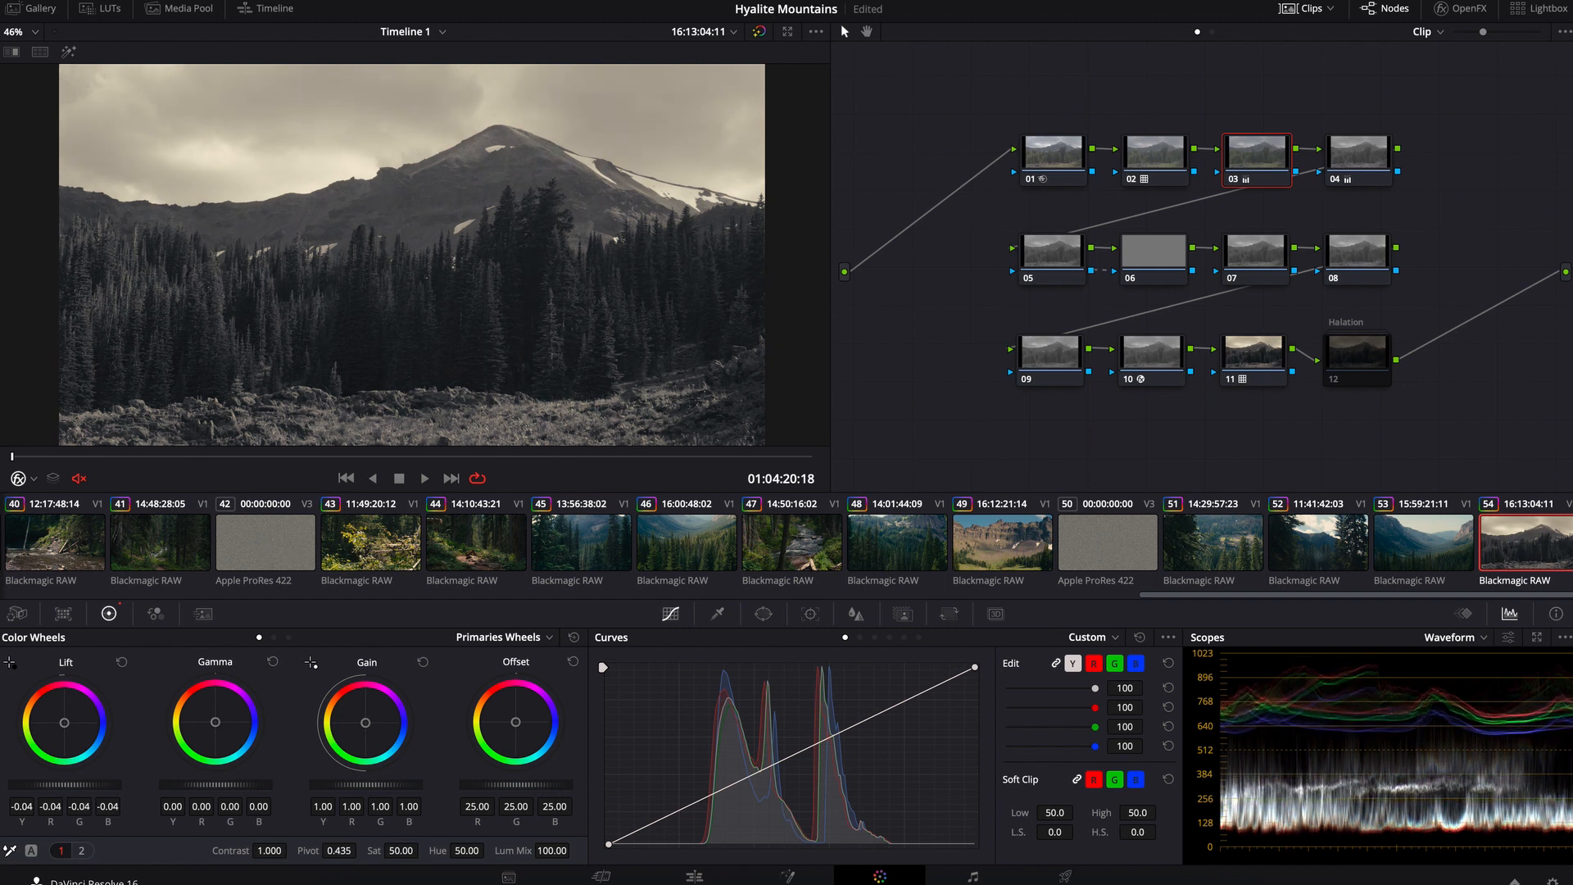
left_click(1375, 158)
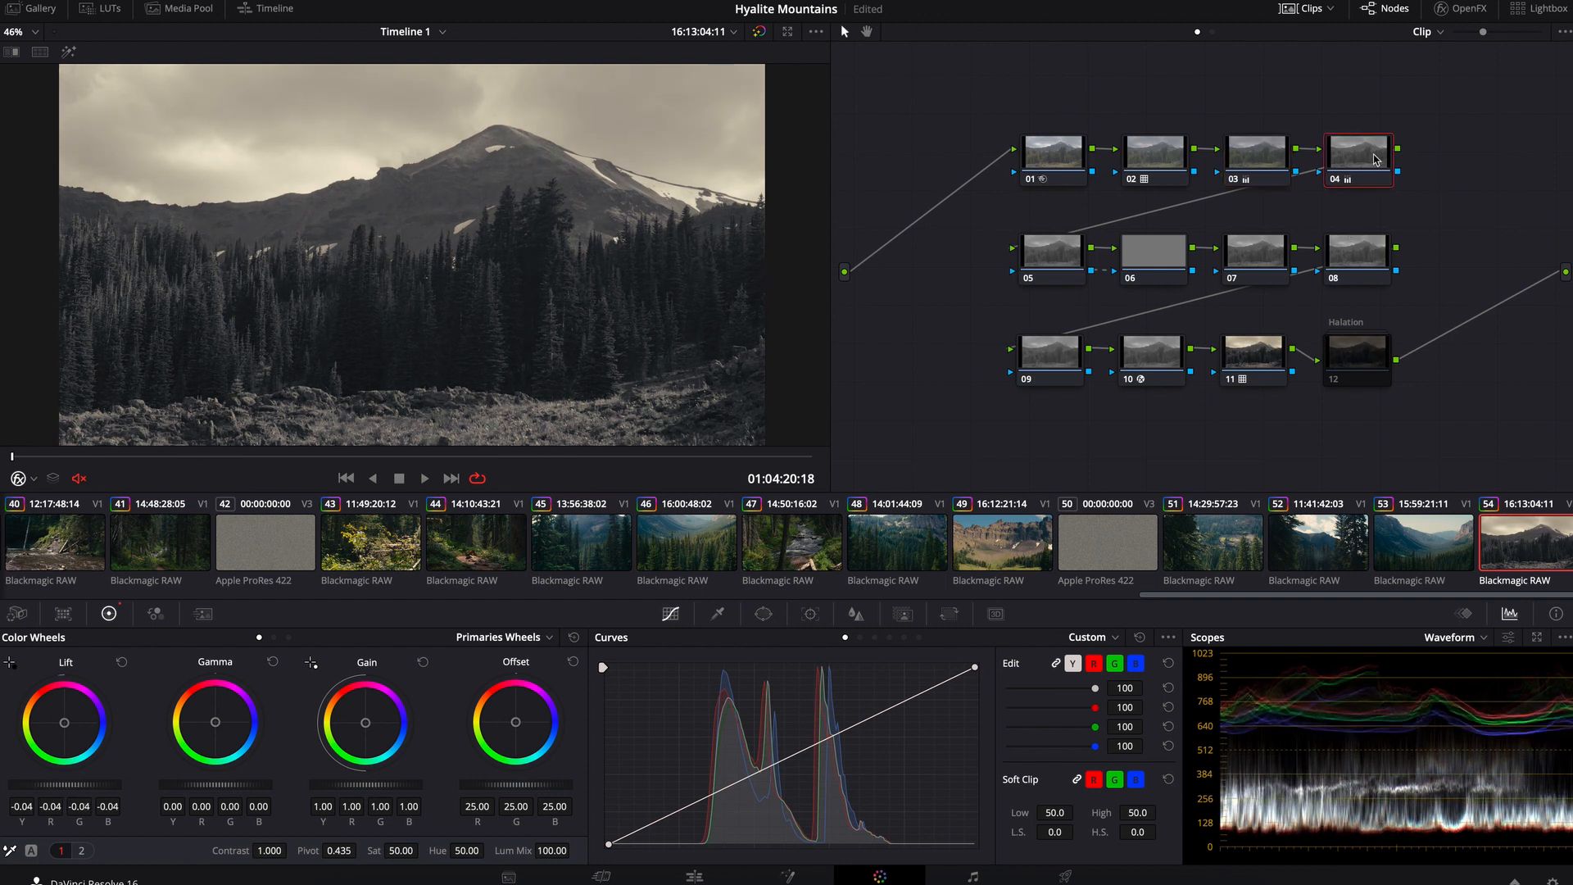
key("ctrl+d")
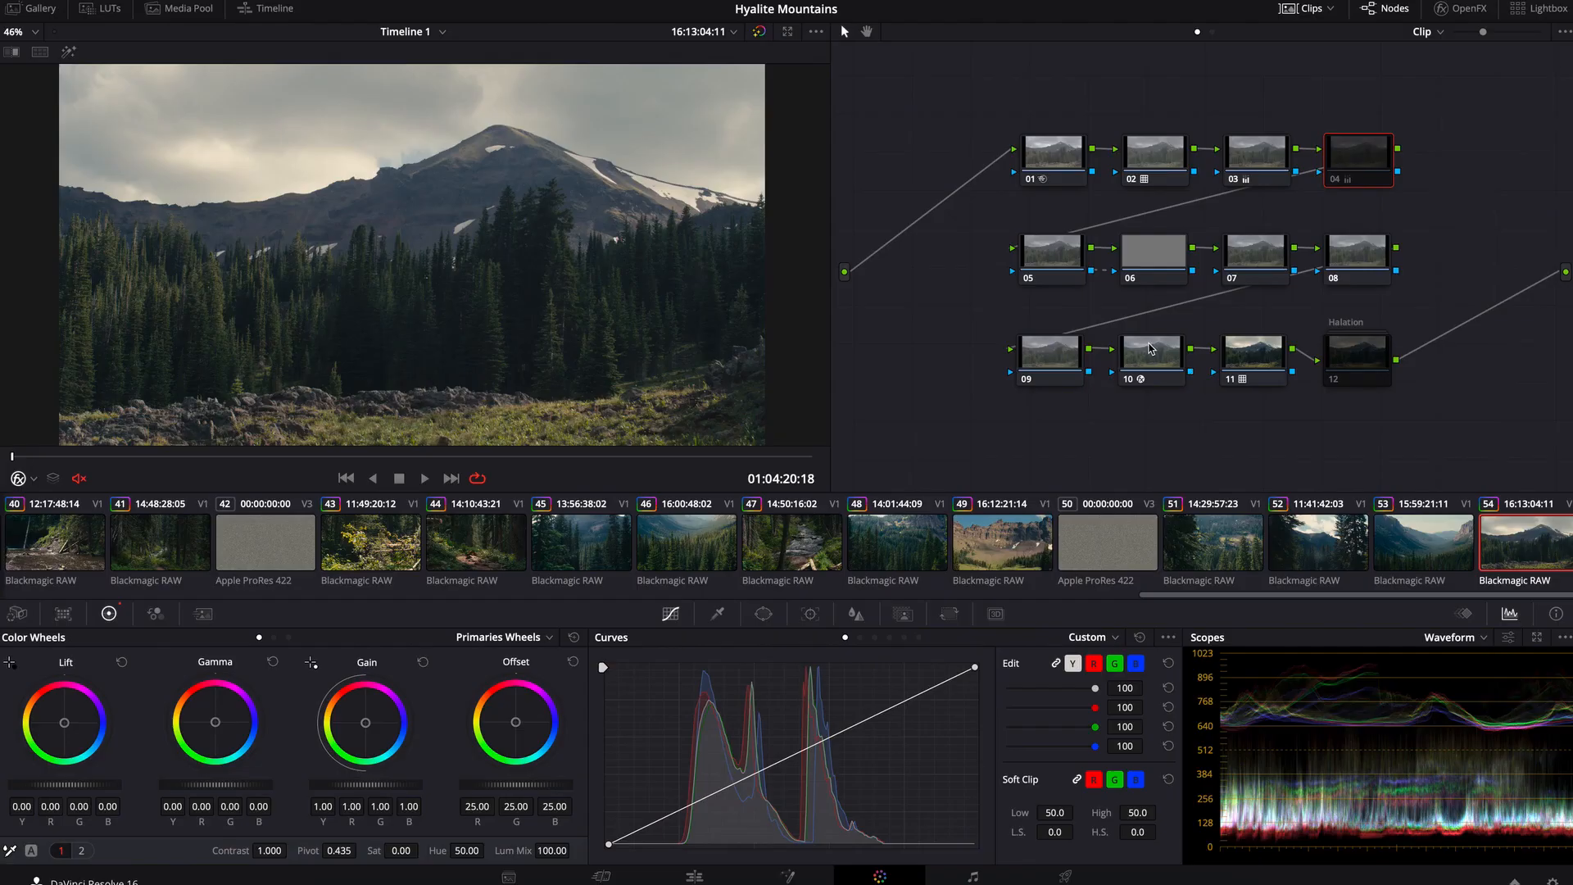
- Toggle node 11 off and on several times to compare the image with and without its look, leaving the node disabled
left_click(1149, 359)
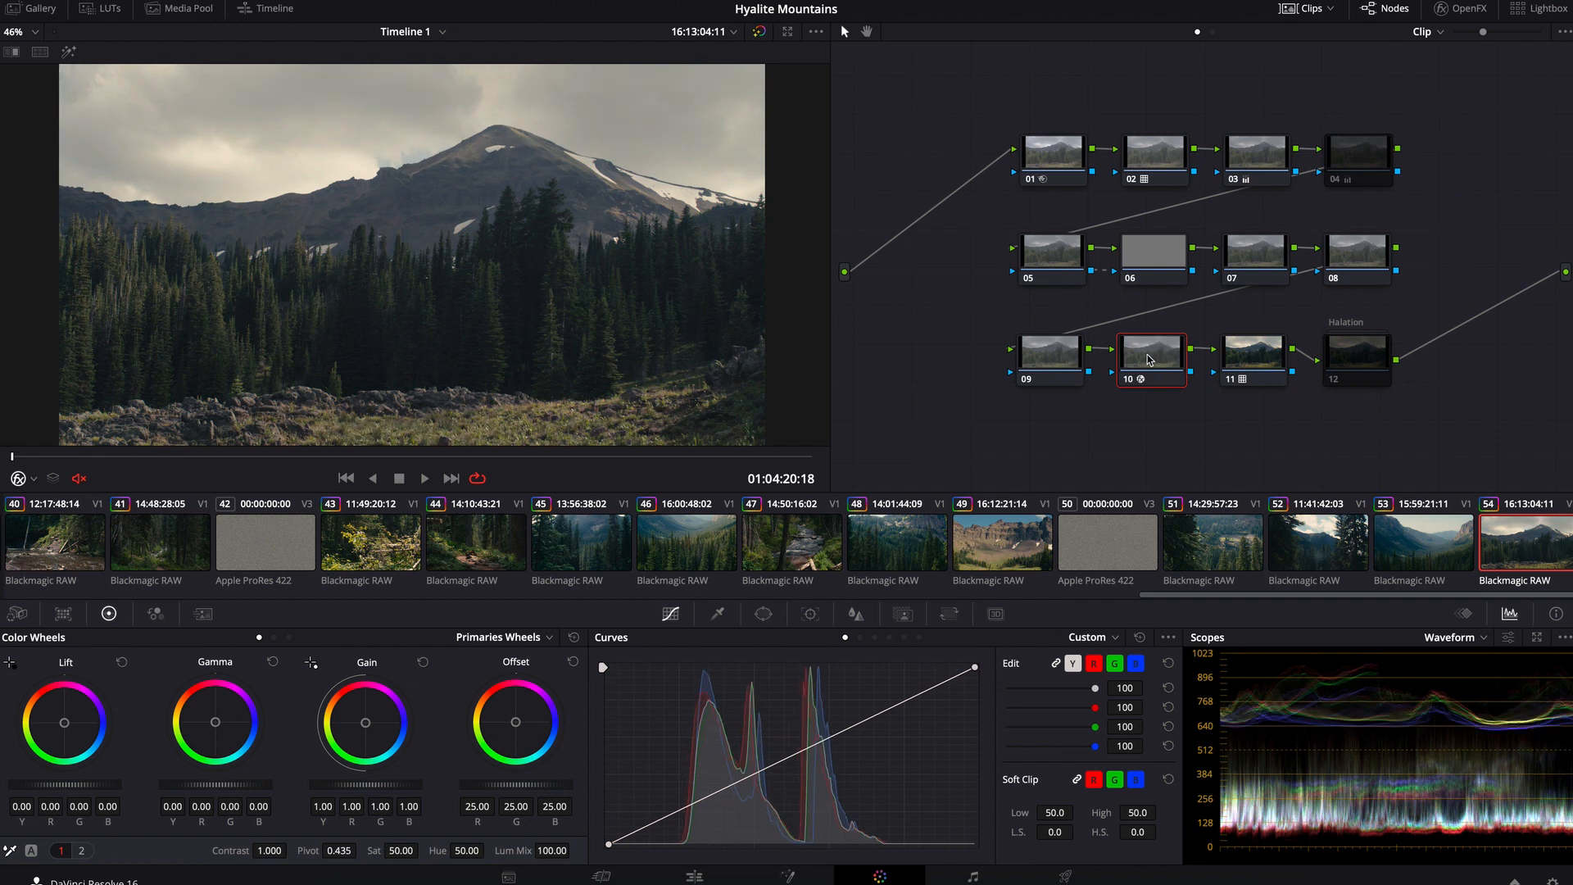
left_click(1261, 361)
key("ctrl+d")
key("ctrl+d")
key("ctrl+d")
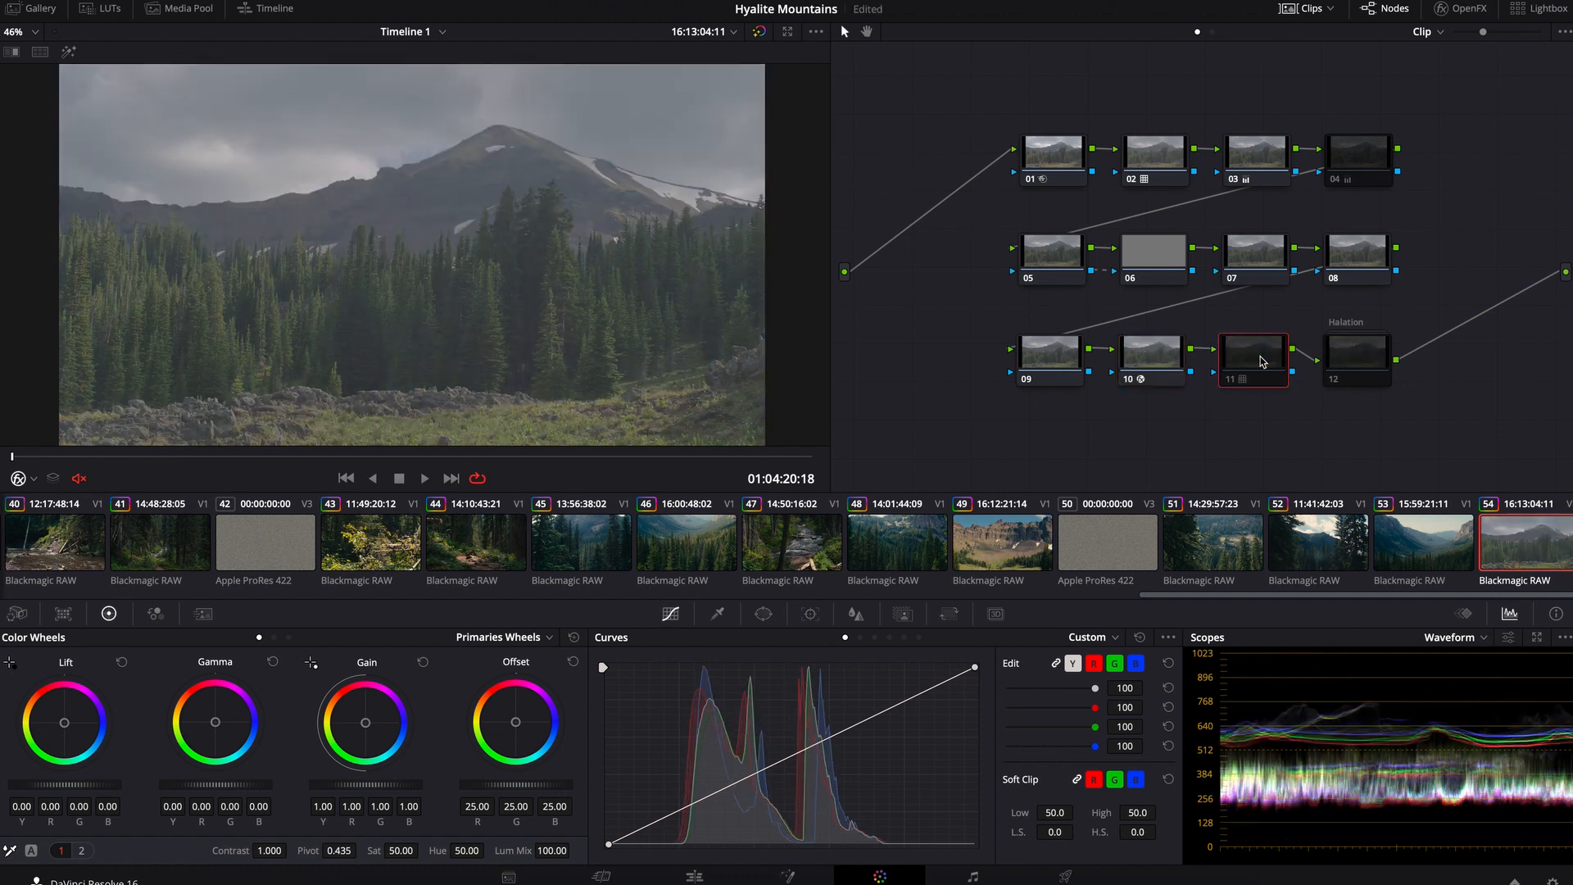
key("ctrl+d")
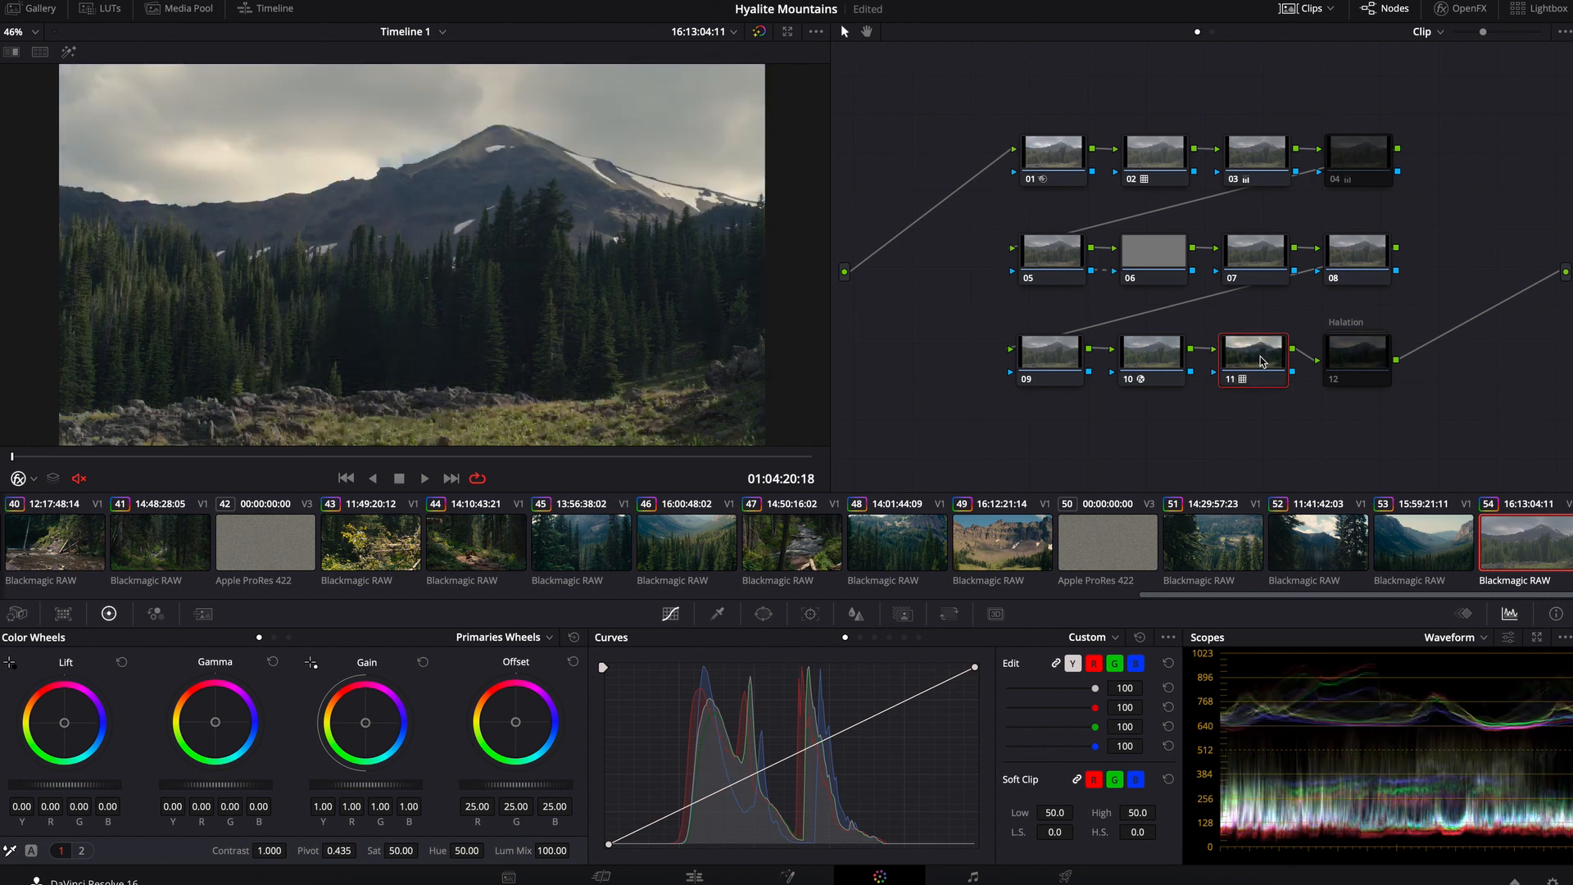
key("ctrl+d")
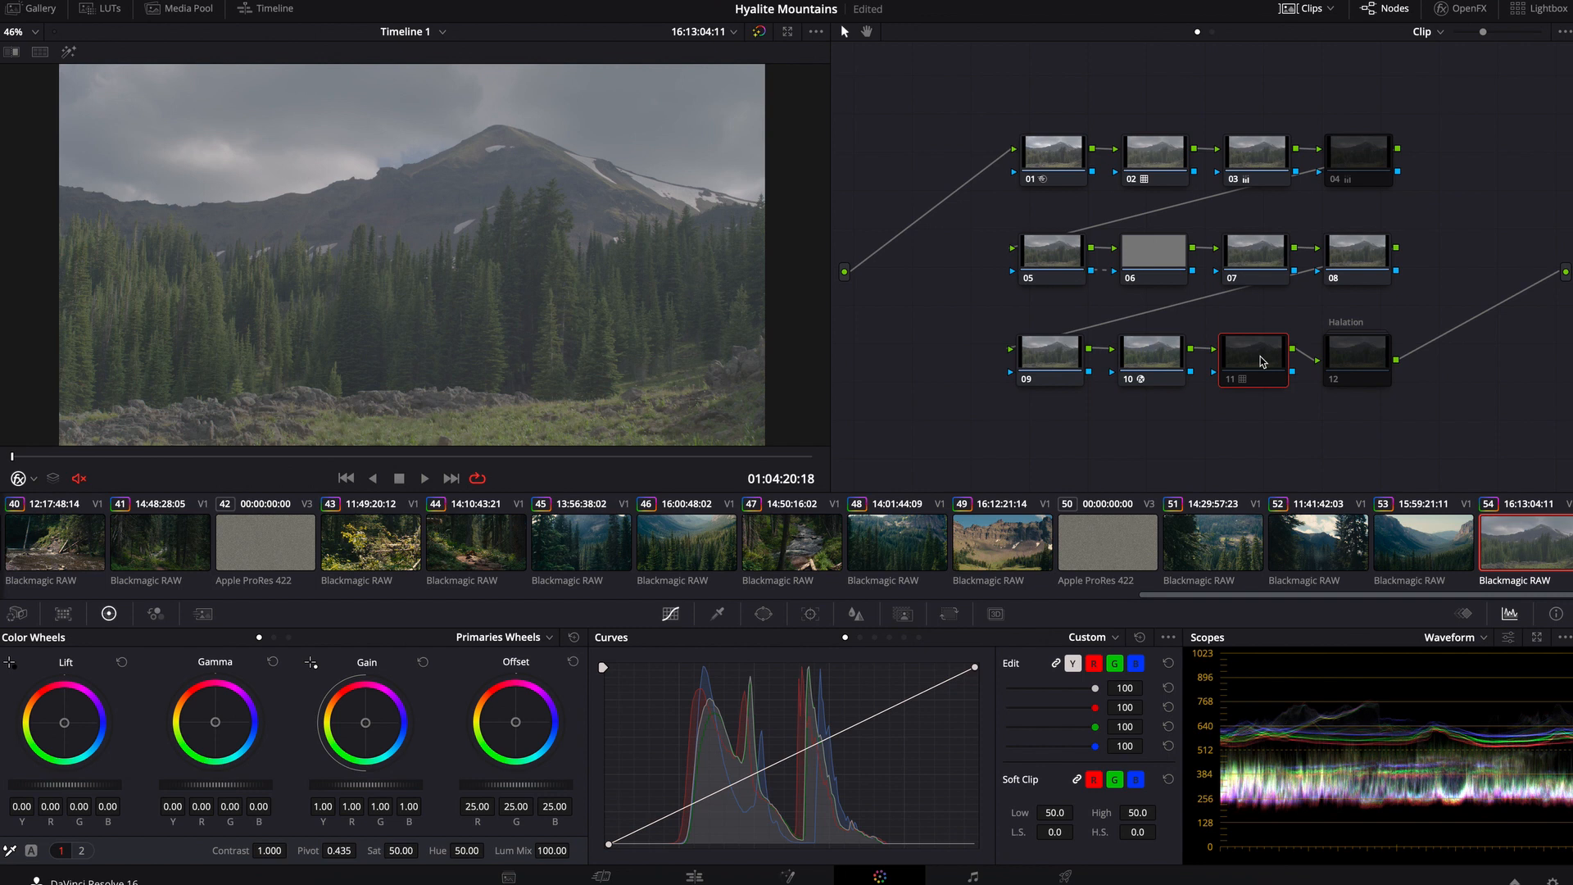
- Select nodes 10 and 02 together, then disable and re-enable both to compare the image with and without their conversions
left_click(1167, 348)
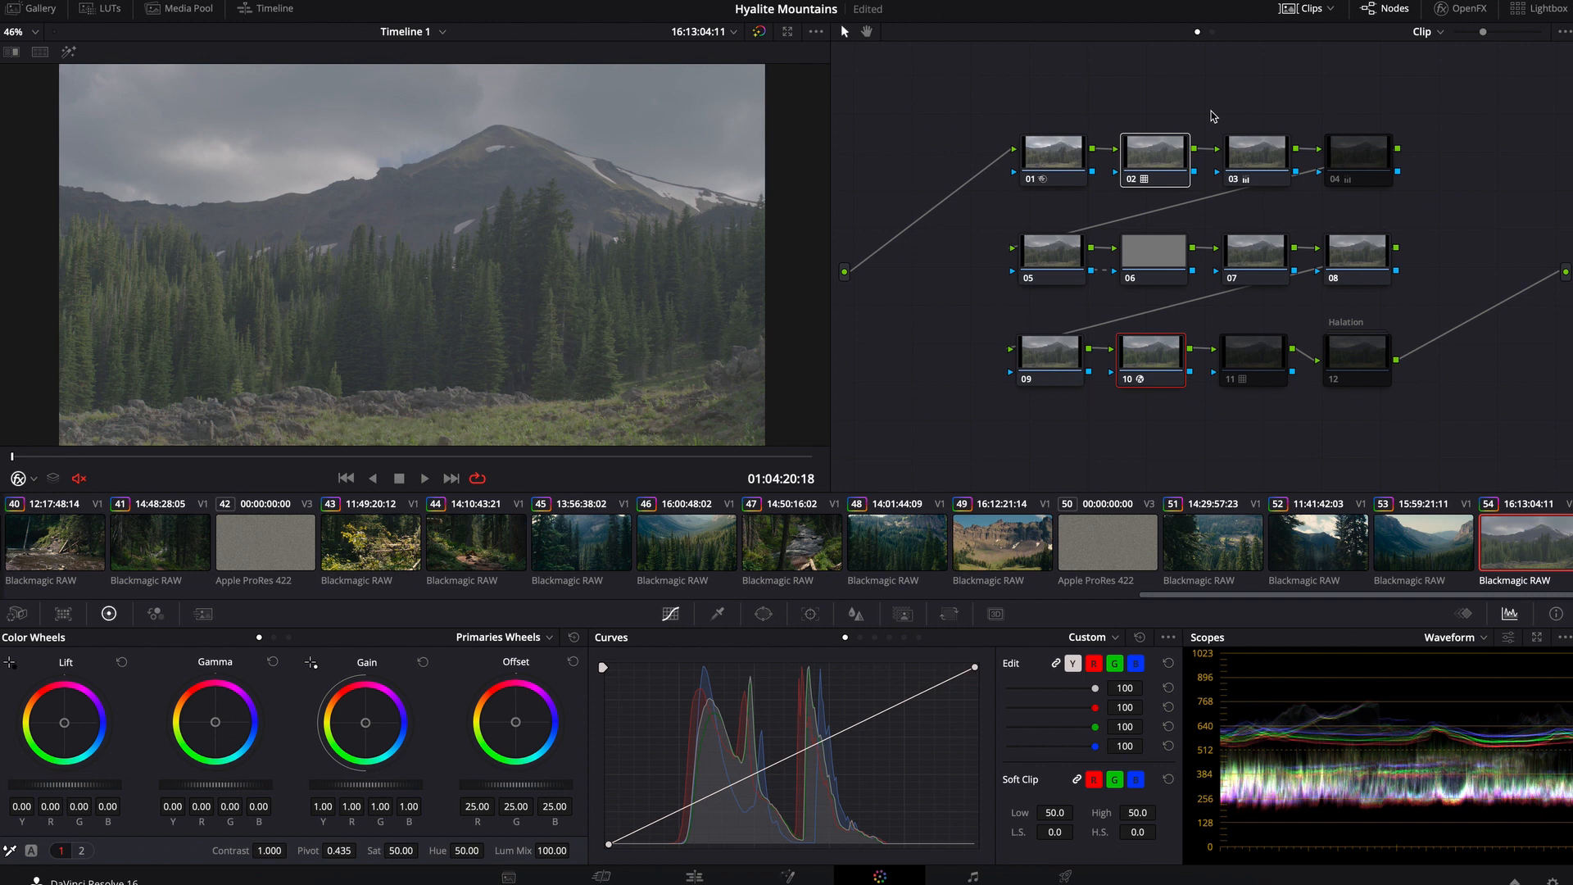
key("ctrl+d")
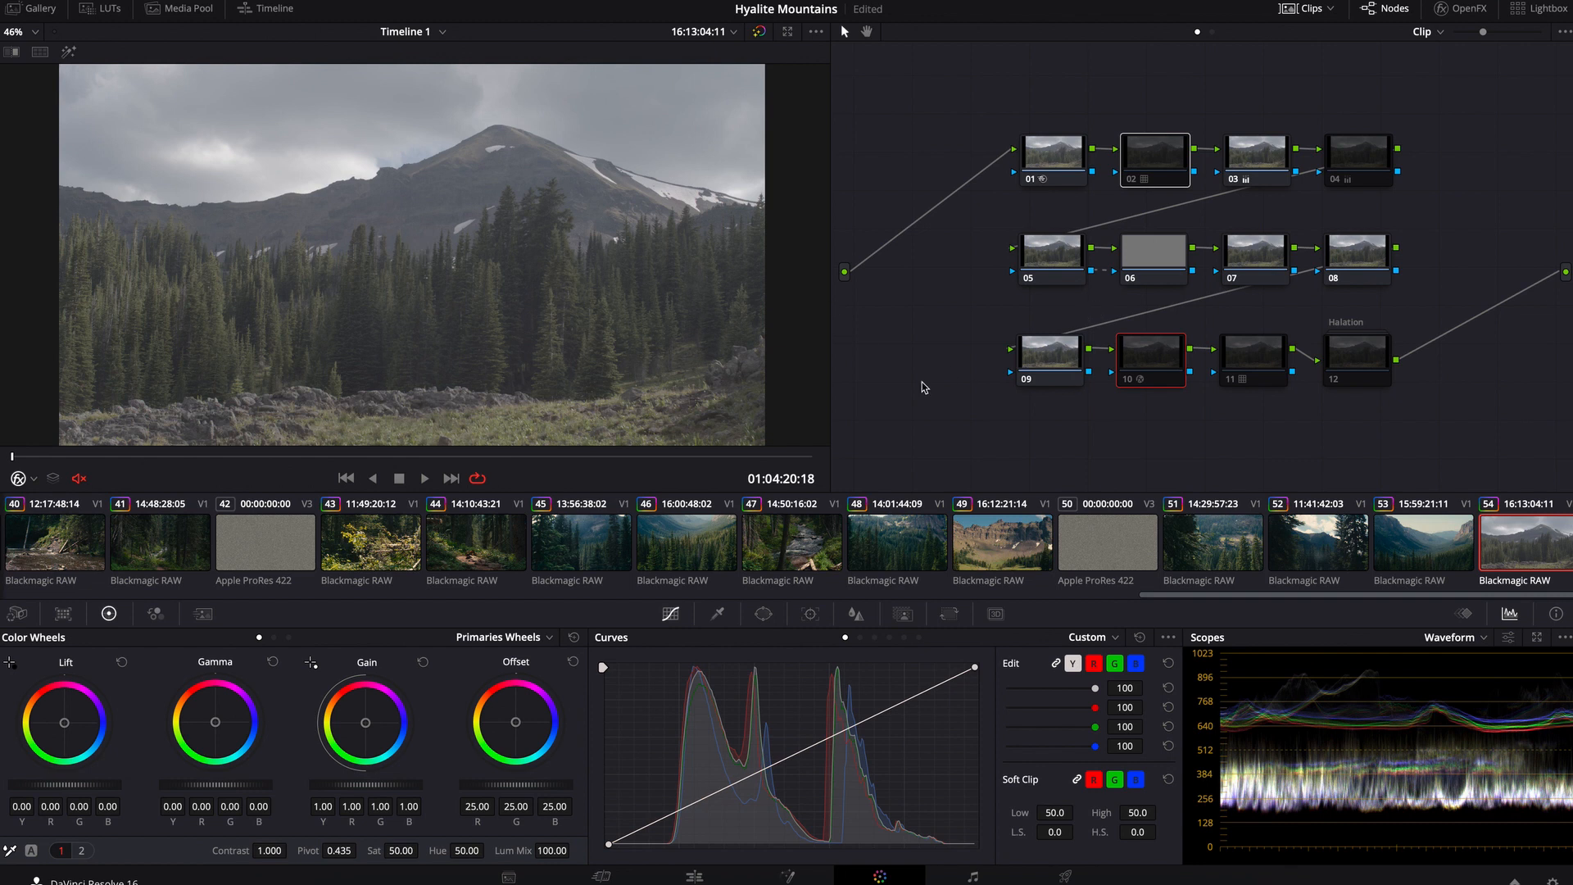
key("ctrl+d")
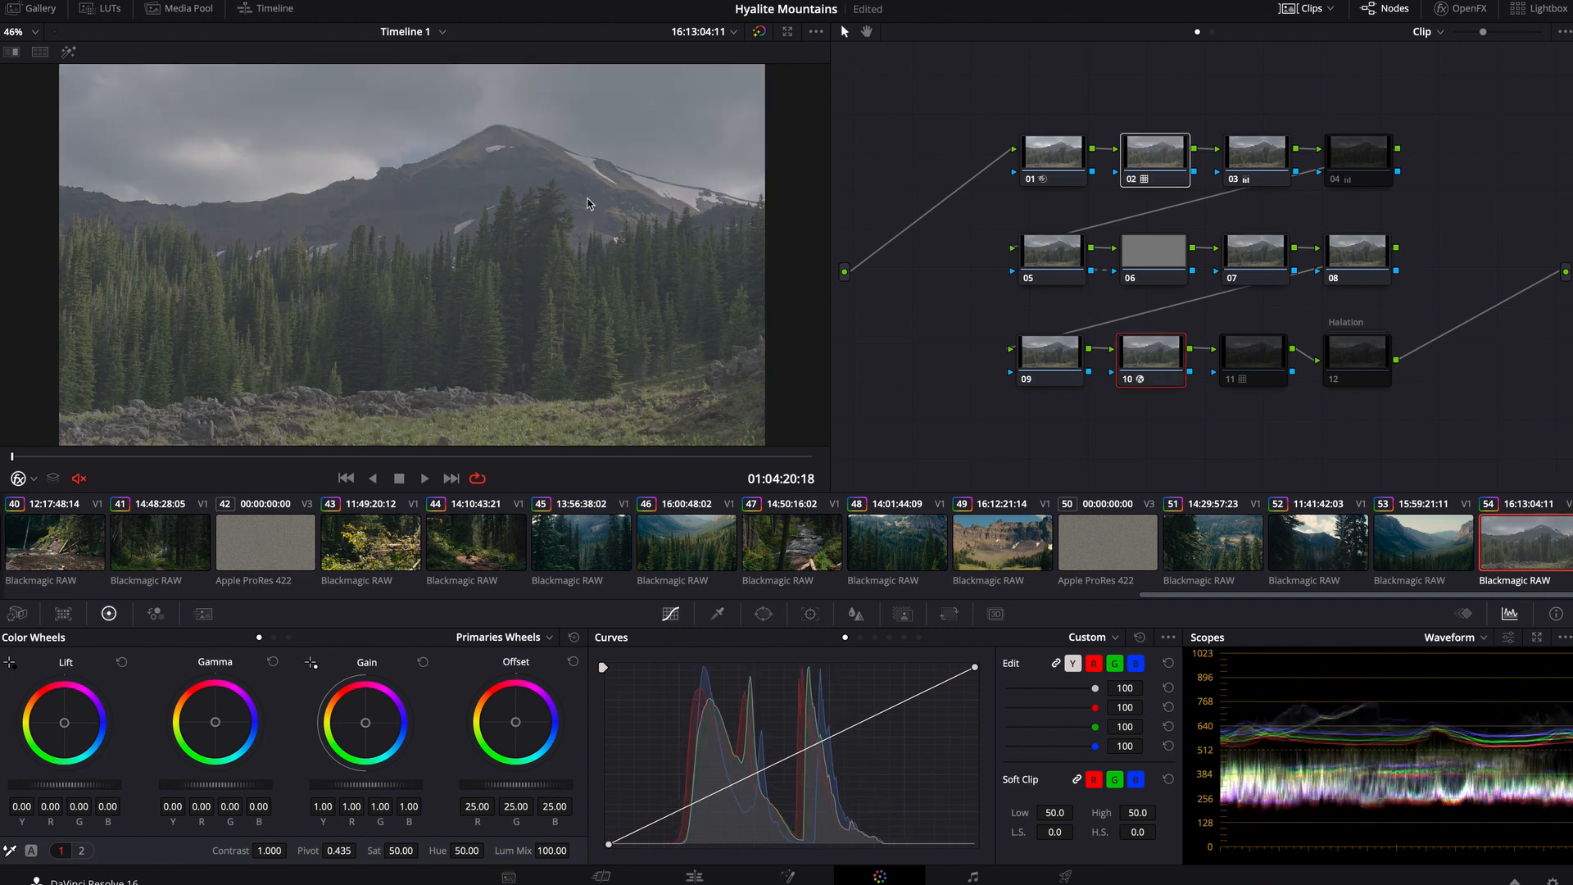